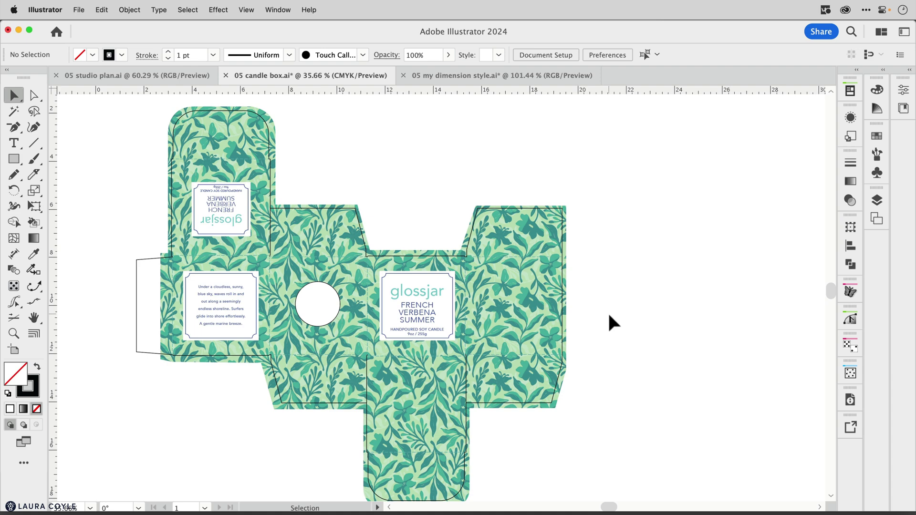
With the Dimension Tool, dimension the left panel's top edge beside the notch at 3.52 in.
click(12, 256)
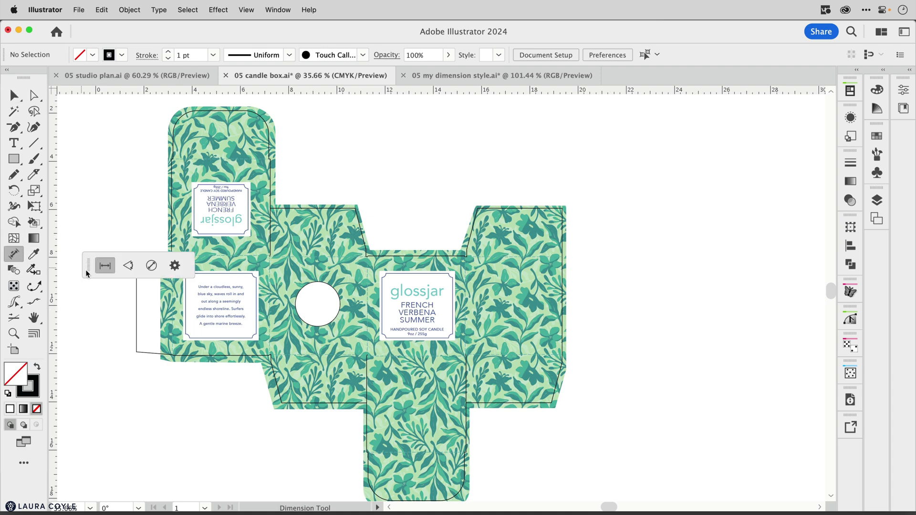
drag(88, 272, 245, 152)
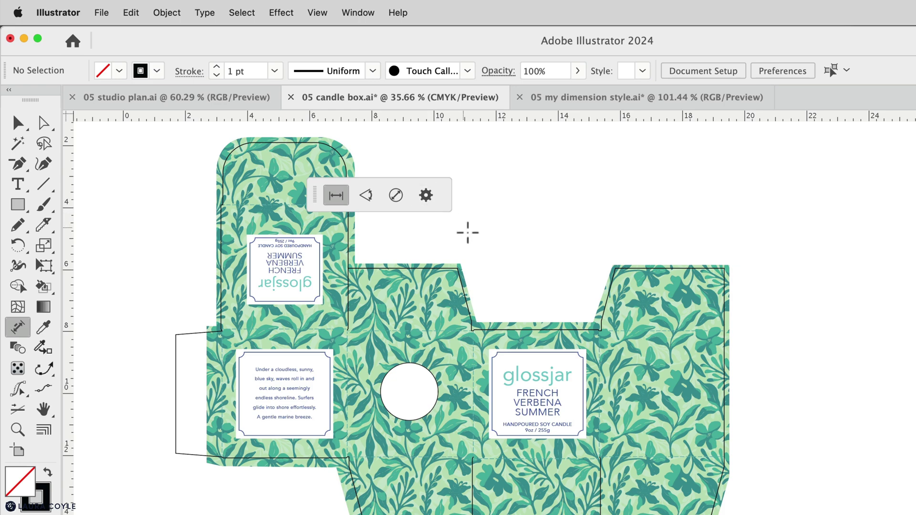
drag(503, 316, 596, 415)
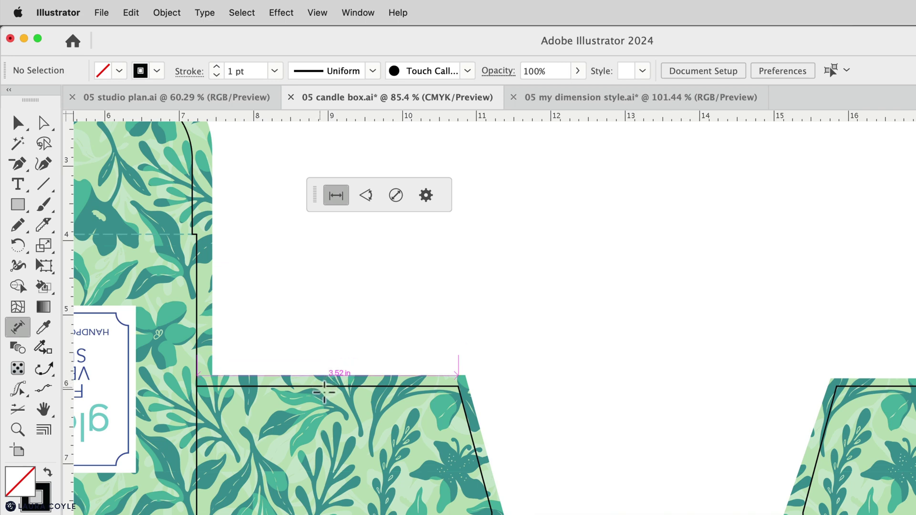
drag(319, 386, 333, 292)
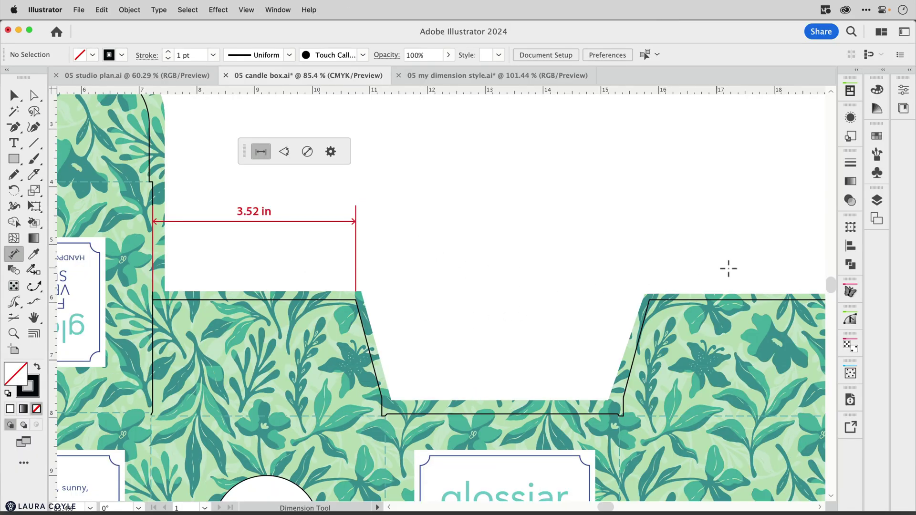
Show the Layers panel and expand the Dimensions layer to reveal its Aligned Dimension.
click(878, 200)
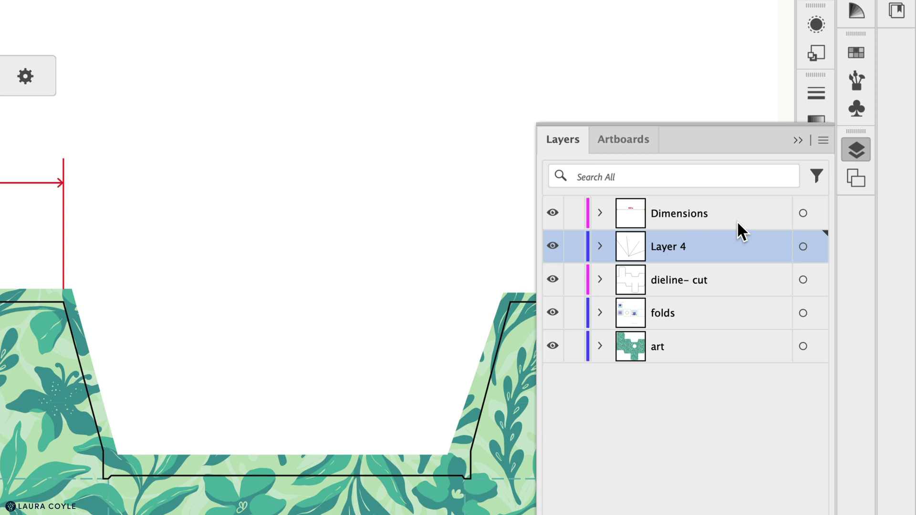
click(600, 213)
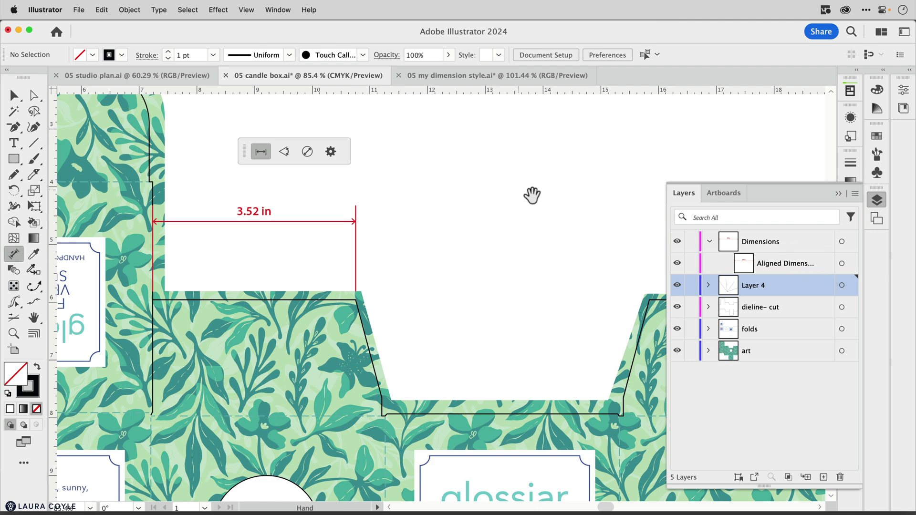
Draw a rectangle in the empty space above the box.
drag(531, 202, 453, 250)
click(16, 160)
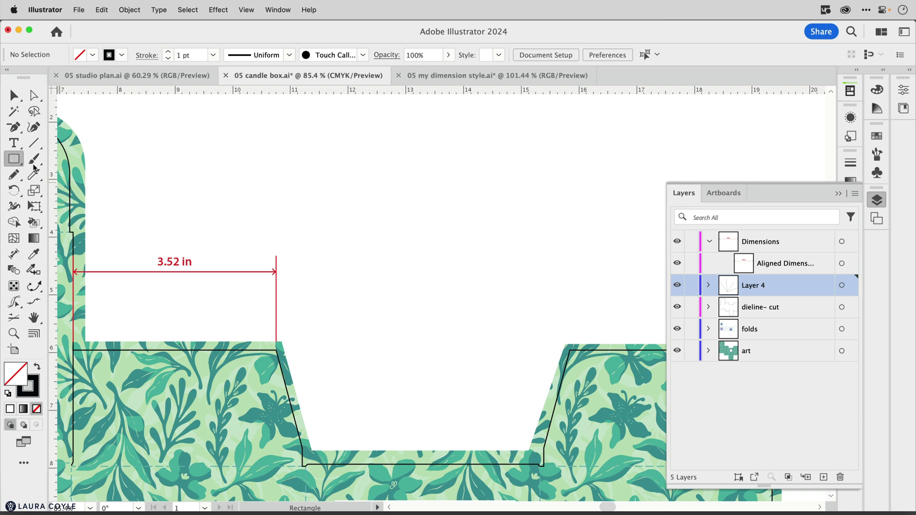
drag(337, 213, 547, 310)
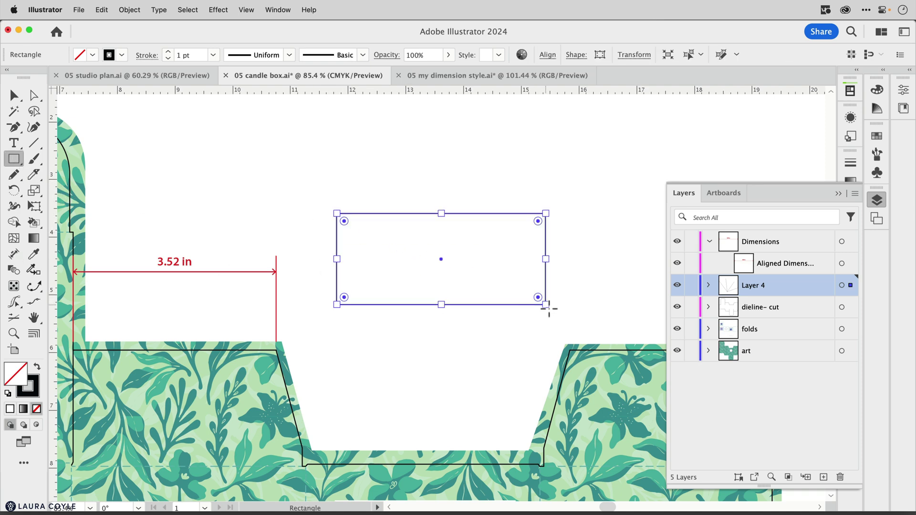
Dimension the rectangle's width and height, then resize it so they read 3.59 in and 1.57 in.
click(14, 254)
drag(424, 207, 426, 173)
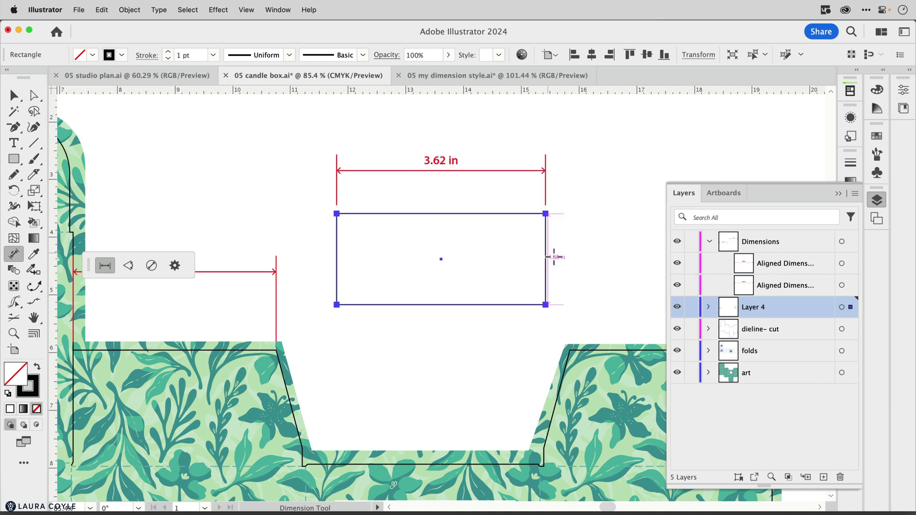
drag(556, 256, 572, 257)
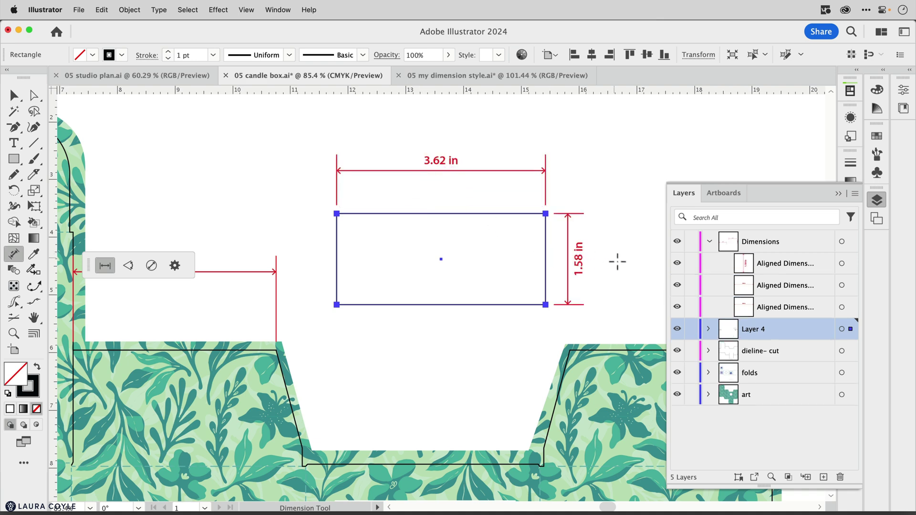
key(v)
drag(548, 308, 578, 310)
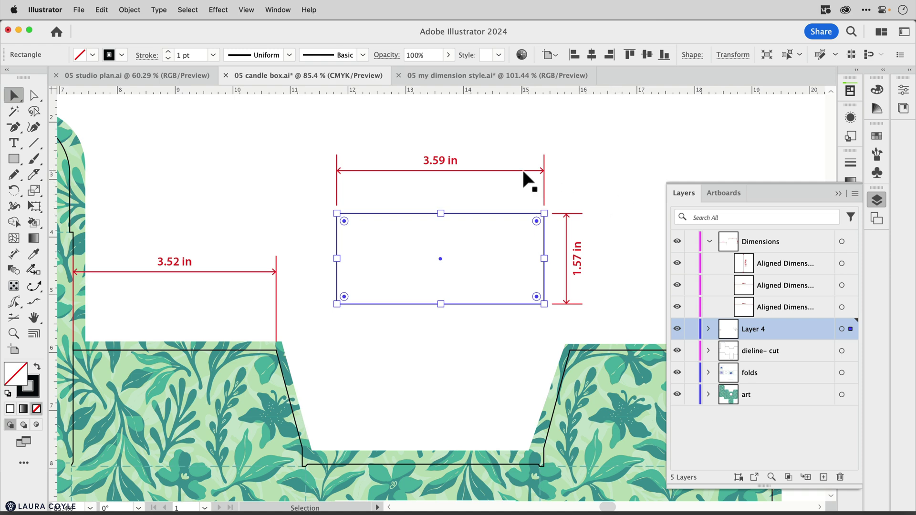
Pull the 3.59 in width dimension closer to the rectangle's top edge, undoing the stray resize.
drag(523, 170, 519, 155)
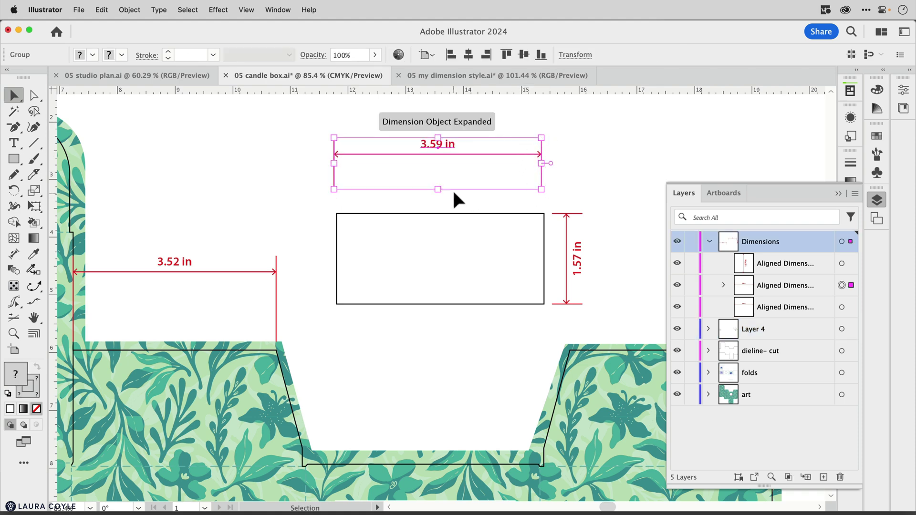
click(511, 214)
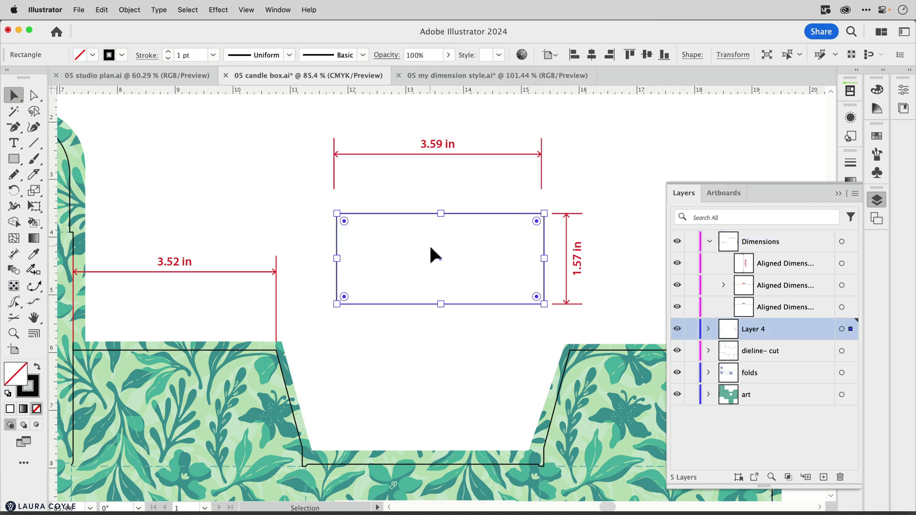
drag(343, 264, 418, 265)
drag(413, 308, 402, 286)
key(super+z)
key(super+z)
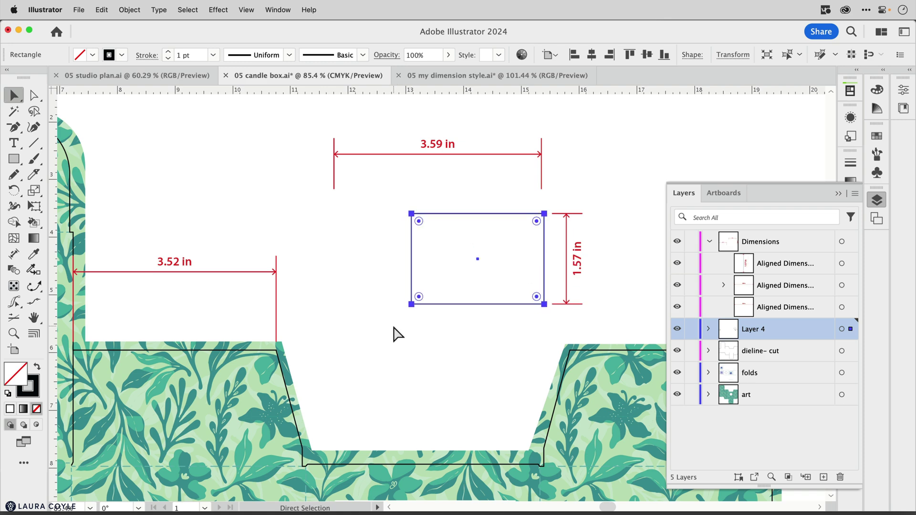
key(super+z)
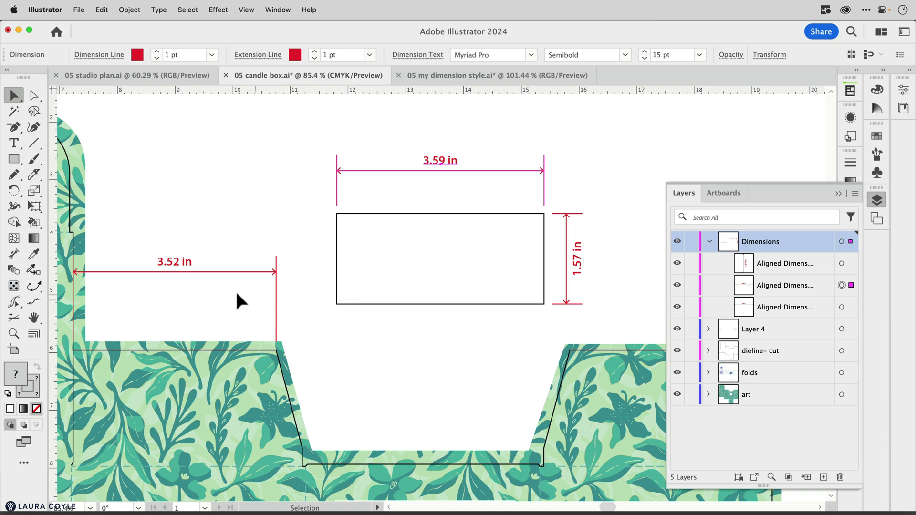
click(13, 254)
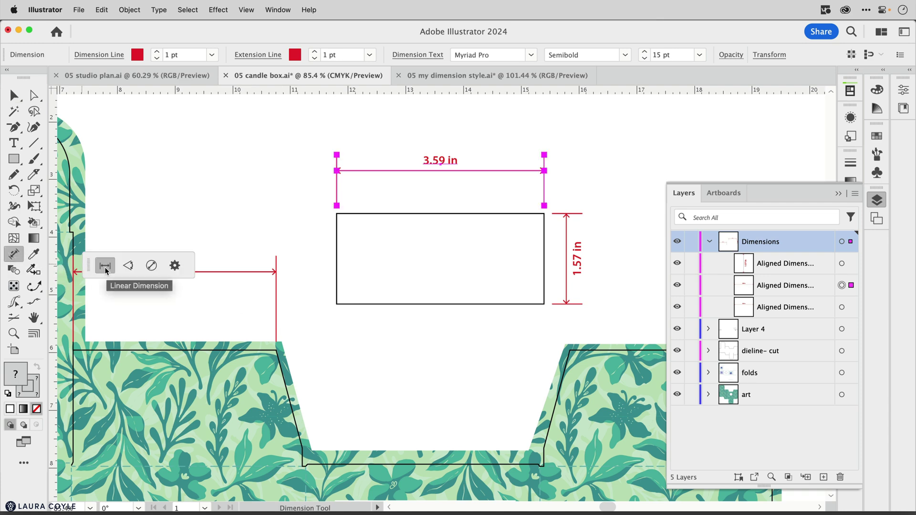
mouse_move(447, 167)
mouse_down()
mouse_move(448, 185)
mouse_move(451, 146)
mouse_move(451, 181)
mouse_up()
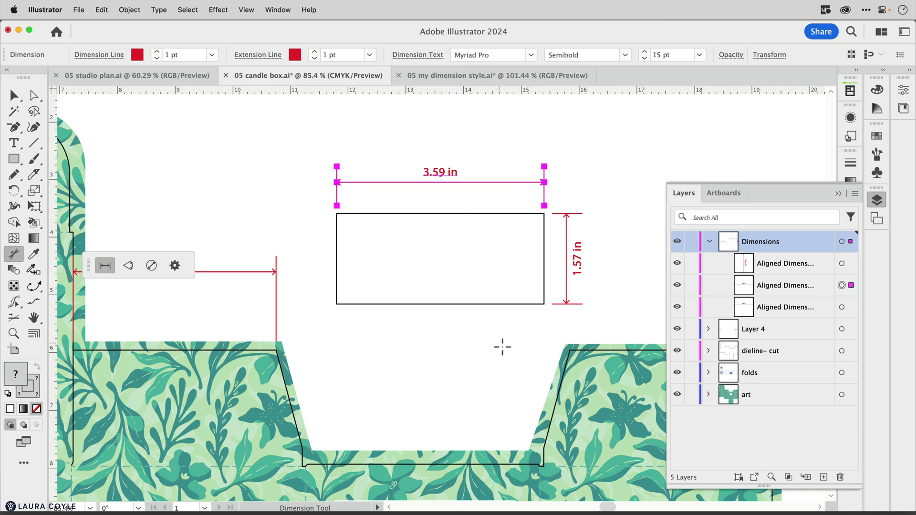
Hide the floral art layer and dimension the right panel's top edge at 3.5 in.
click(678, 395)
drag(562, 352, 385, 201)
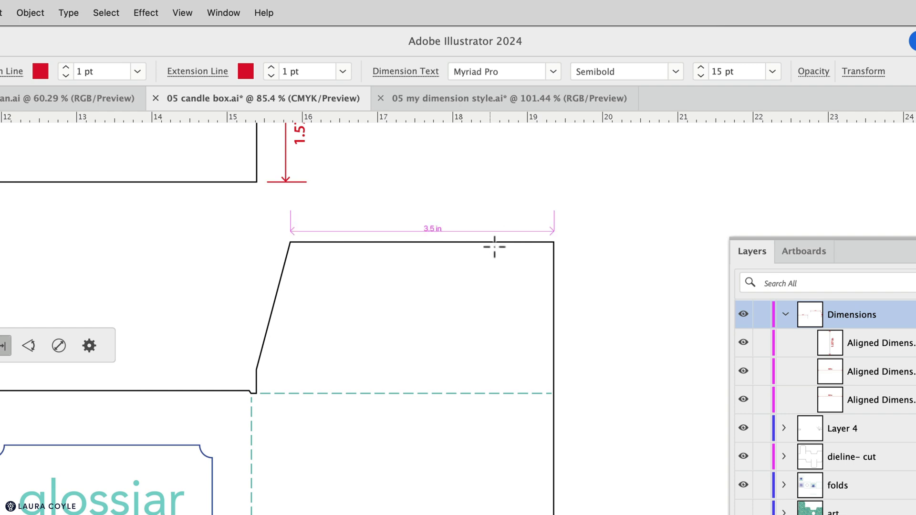
drag(490, 242, 484, 199)
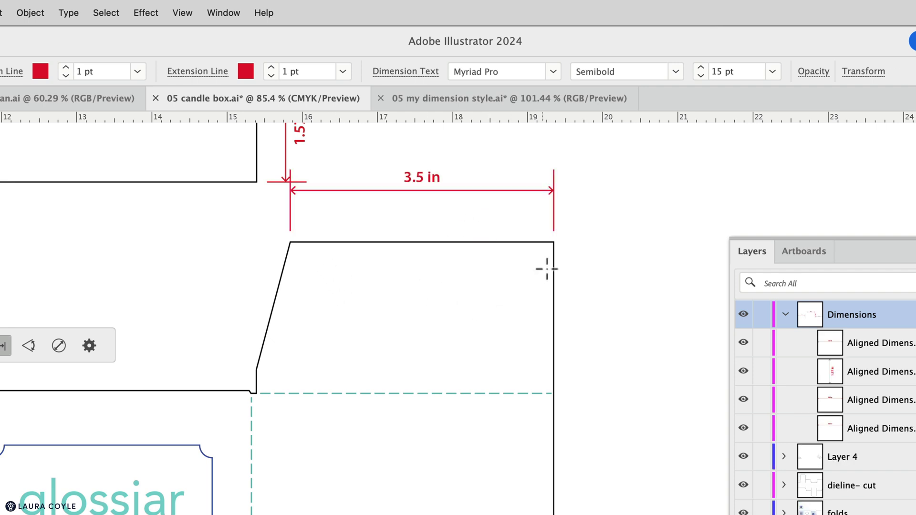
Add a 6.39 in height dimension along the right panel's full edge.
drag(658, 500, 525, 341)
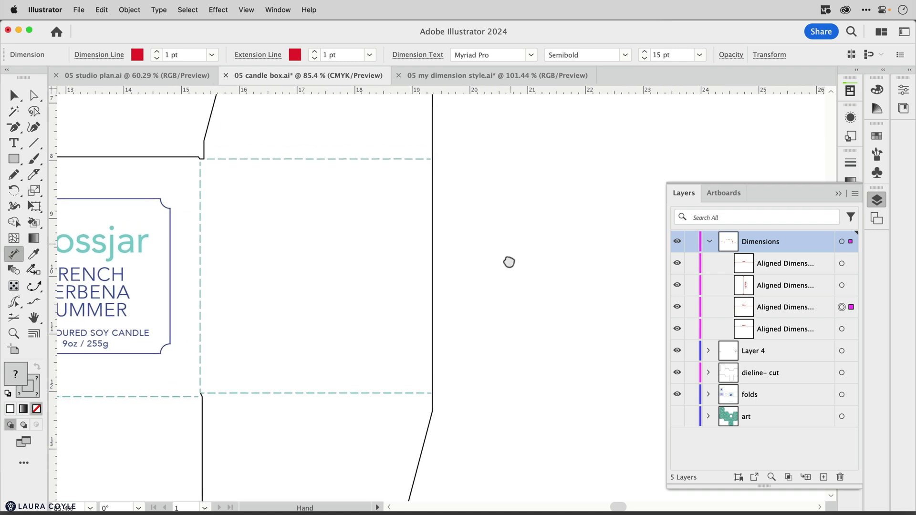
drag(508, 261, 491, 291)
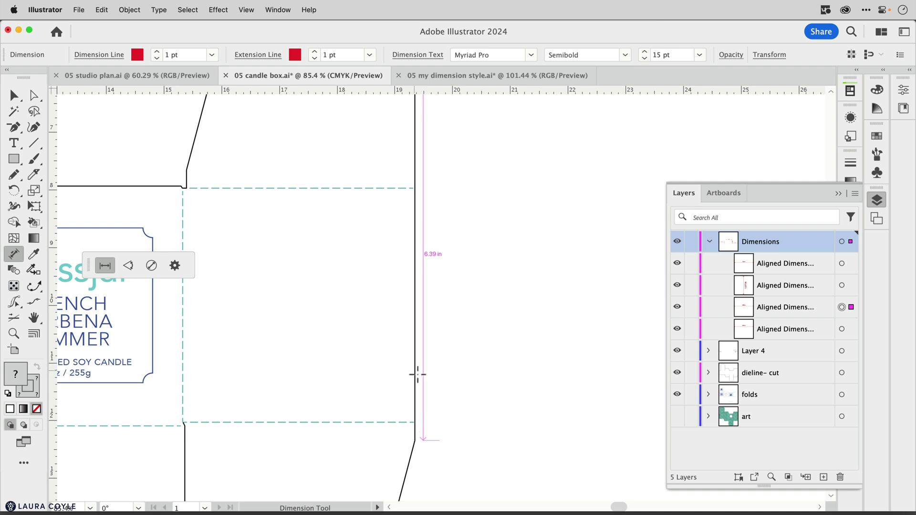
drag(418, 374, 487, 379)
key(space)
drag(558, 190, 546, 241)
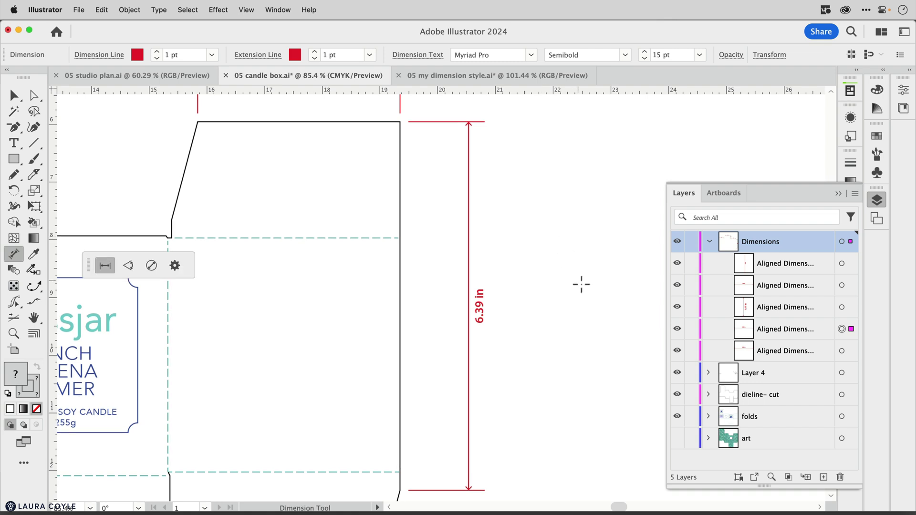
Undo the 6.39 in dimension and dimension the span between the two fold lines at 4.06 in.
key(super+z)
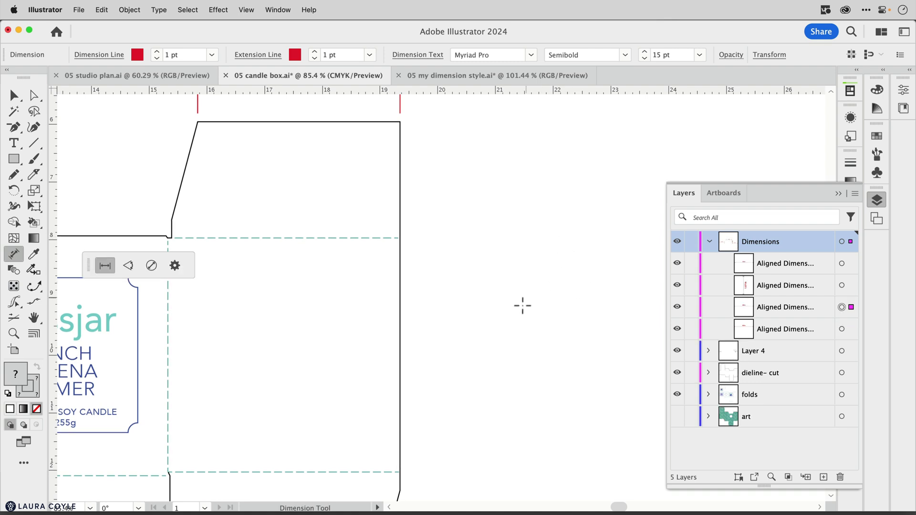
scroll(518, 309, down, 3)
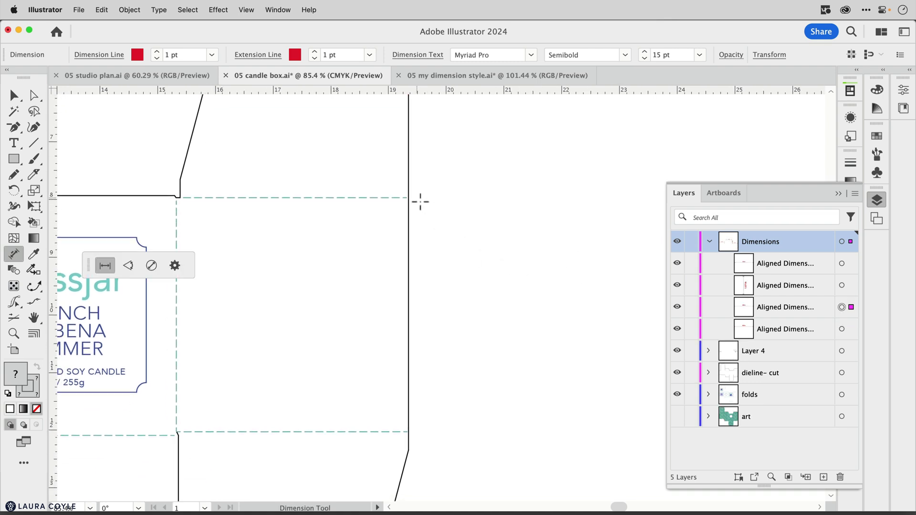
drag(419, 201, 419, 431)
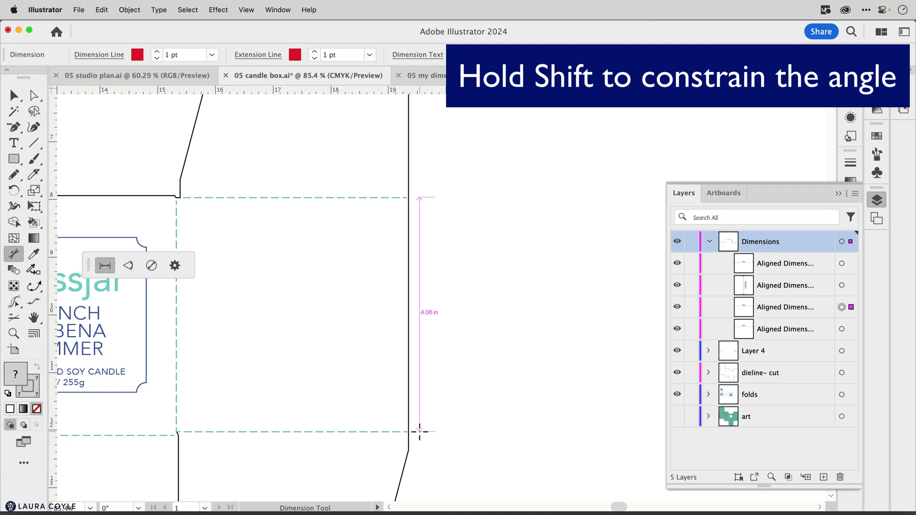
click(471, 432)
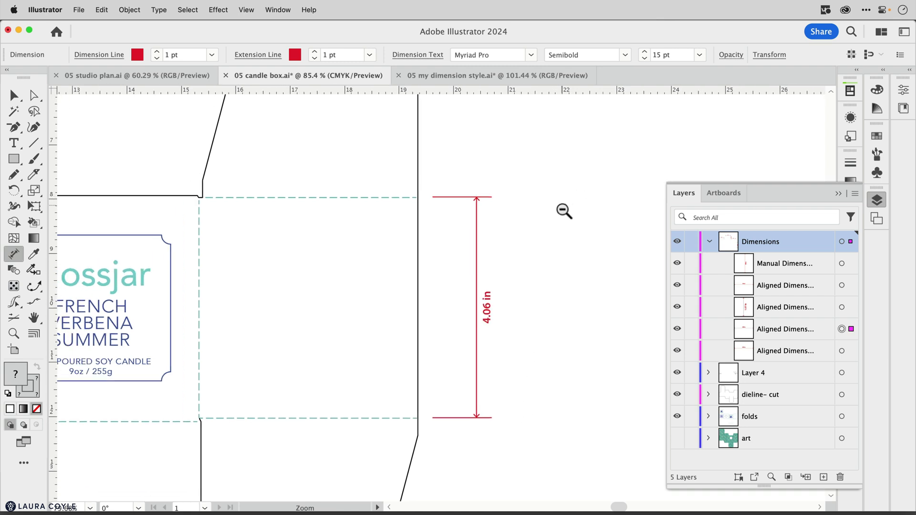
Add overall dieline dimensions: 16.2 in height and 17.68 in width.
drag(562, 213, 446, 313)
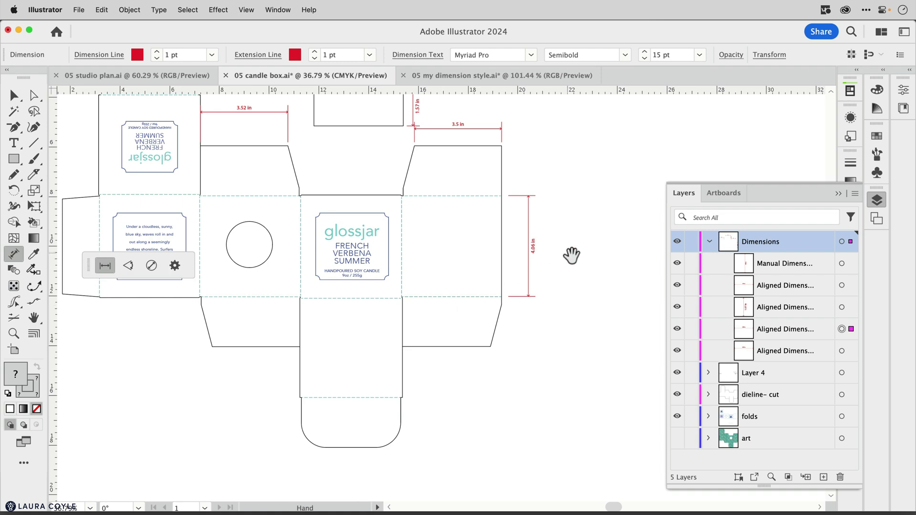
drag(574, 254, 601, 301)
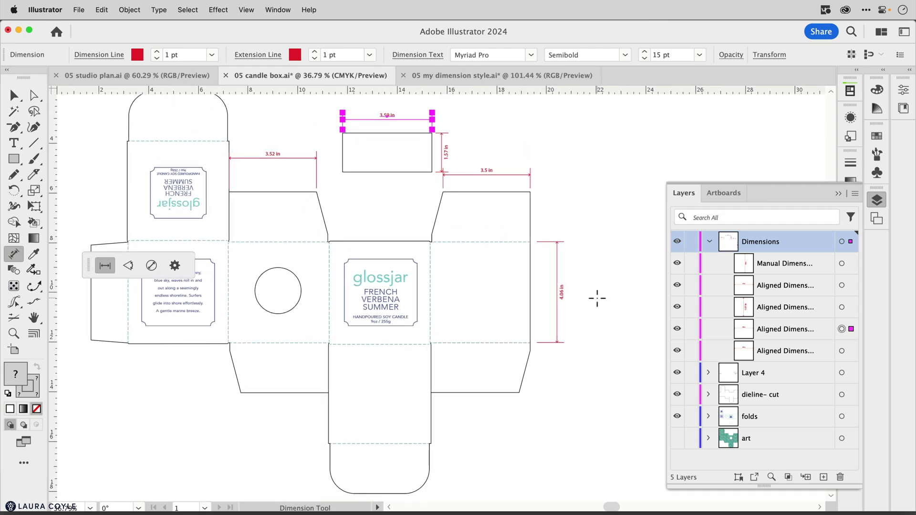
click(535, 289)
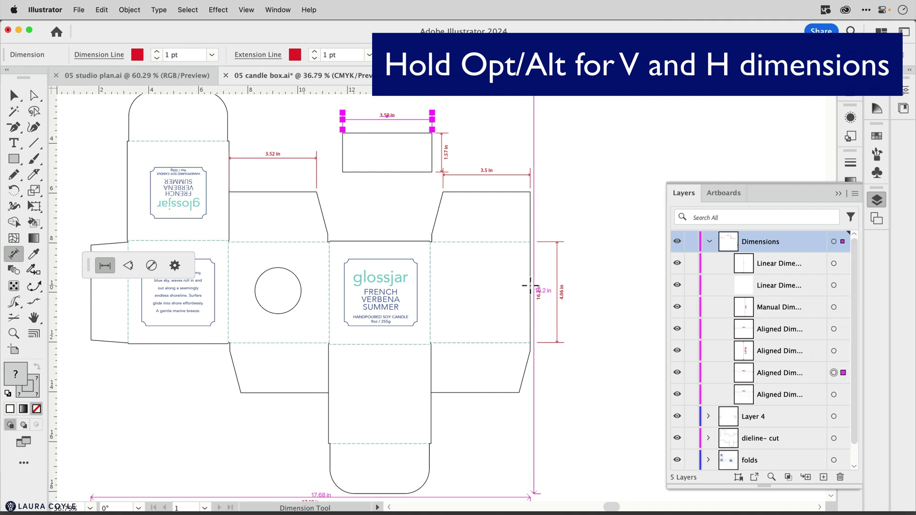
alt+super+click(599, 299)
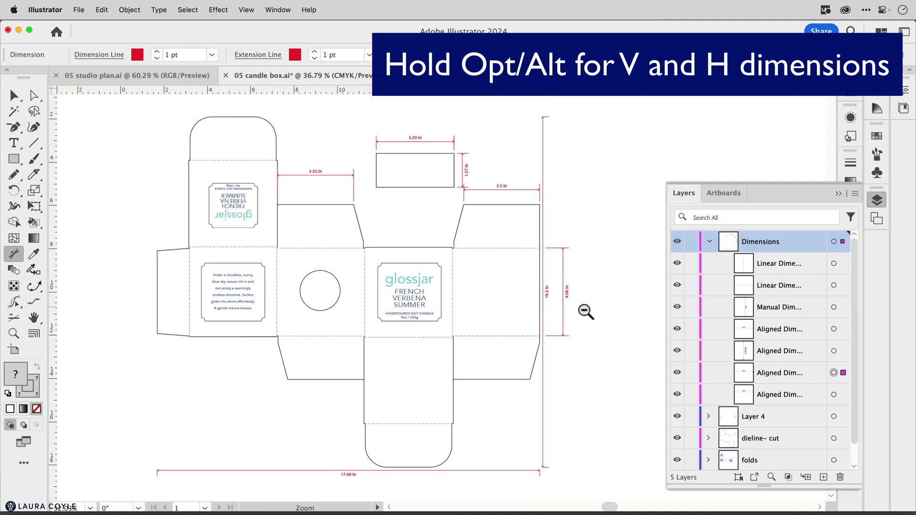
click(596, 297)
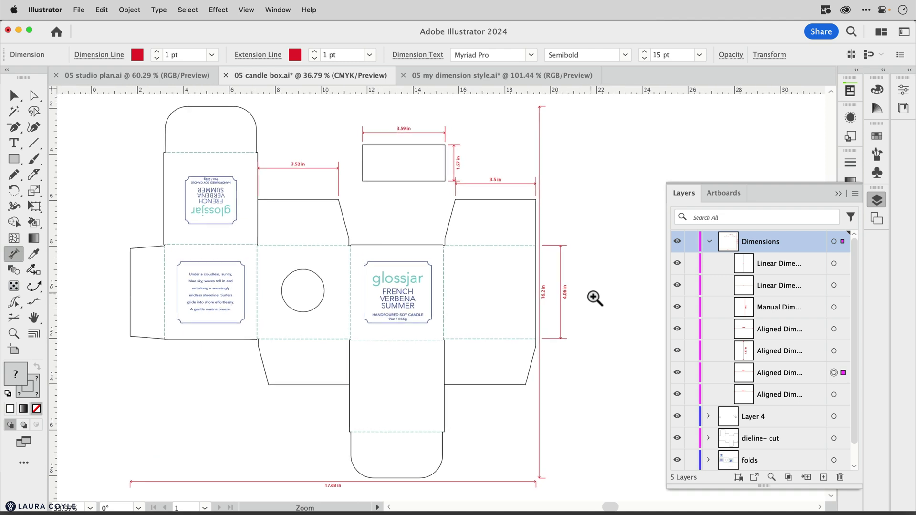
drag(595, 296, 619, 253)
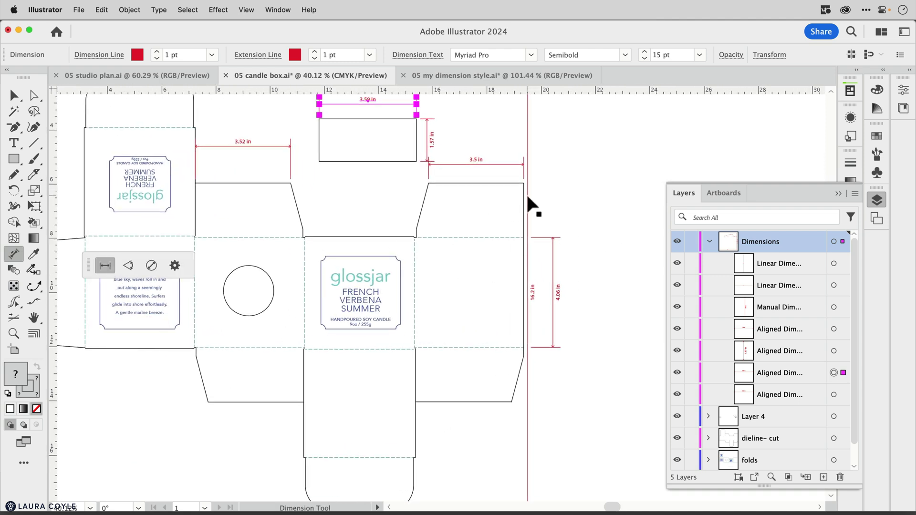
Move the 16.2 in dimension farther right and the 17.68 in dimension slightly lower.
drag(530, 199, 577, 217)
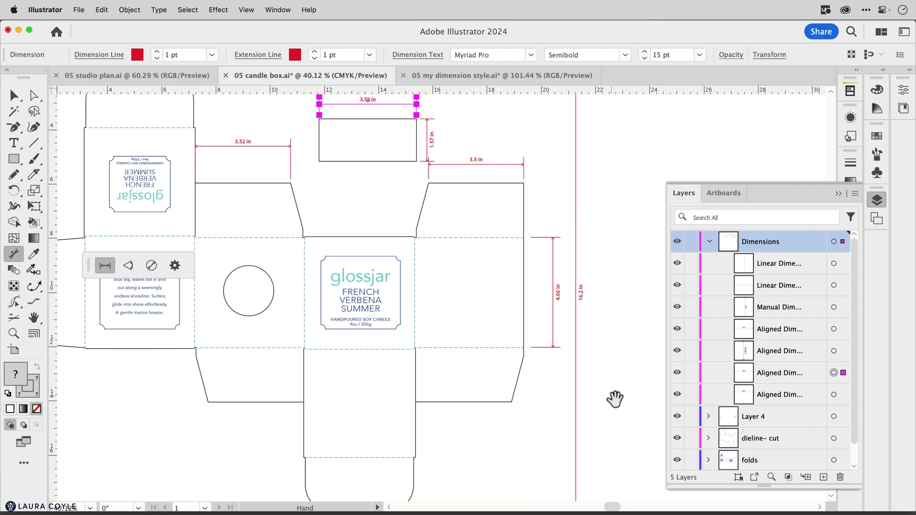
drag(615, 399, 623, 294)
drag(506, 408, 506, 419)
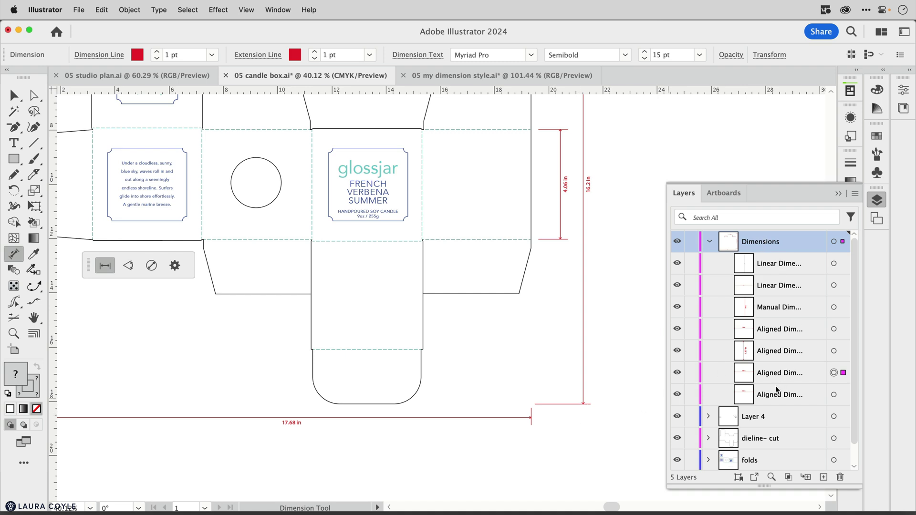
Draw a wide rectangle above the dieline and move it onto Layer 4.
click(14, 160)
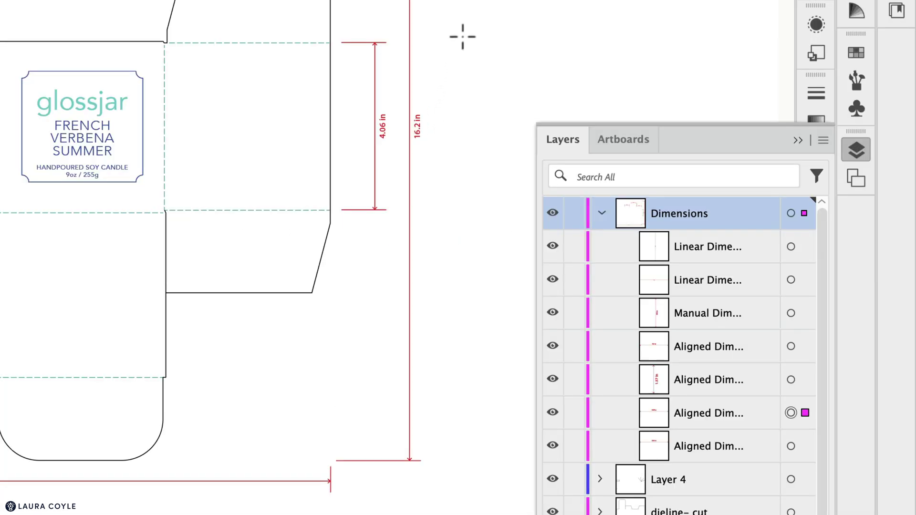
drag(457, 29, 701, 84)
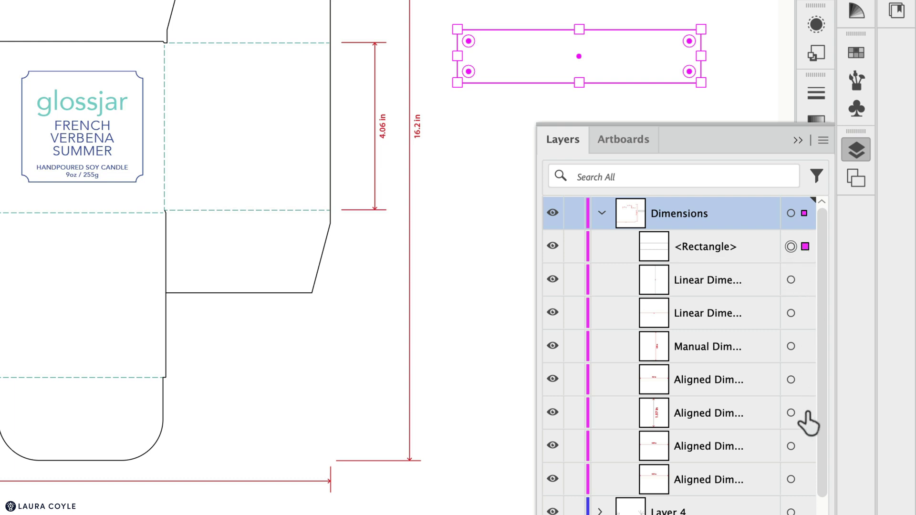
drag(806, 436, 805, 511)
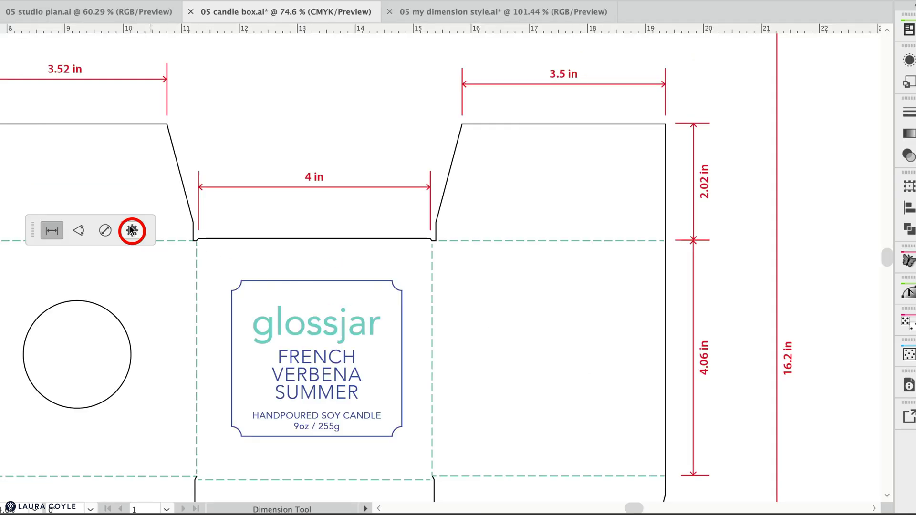
In Dimension Tool Options, keep Inches, 0.00 precision and 1:1 scale, cancelling the Custom Scale.
click(132, 231)
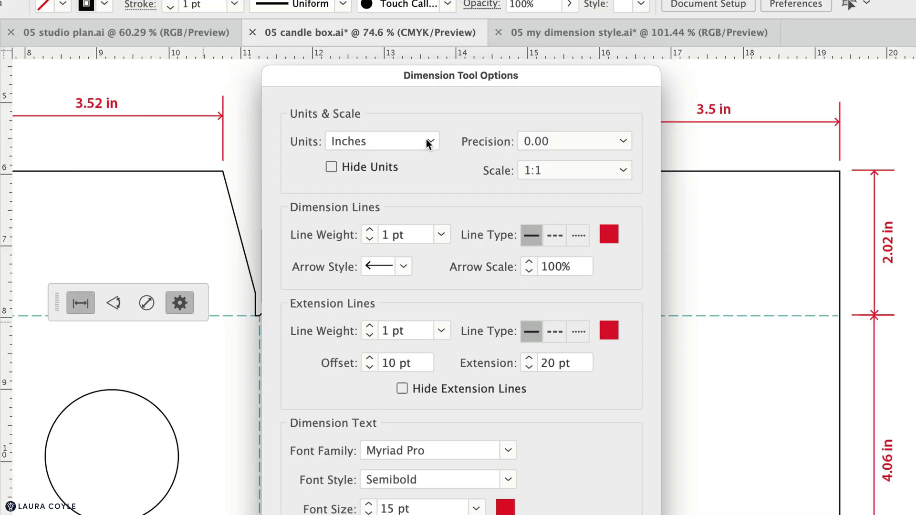
click(334, 99)
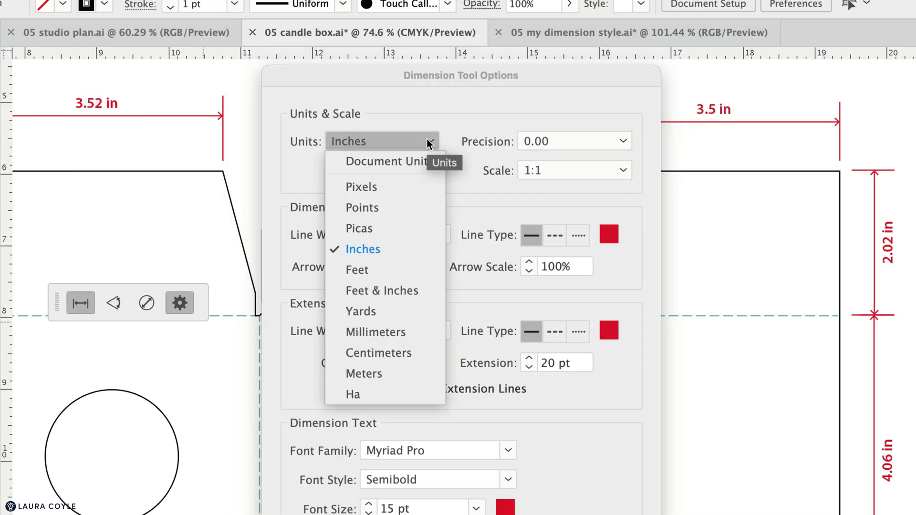
click(475, 190)
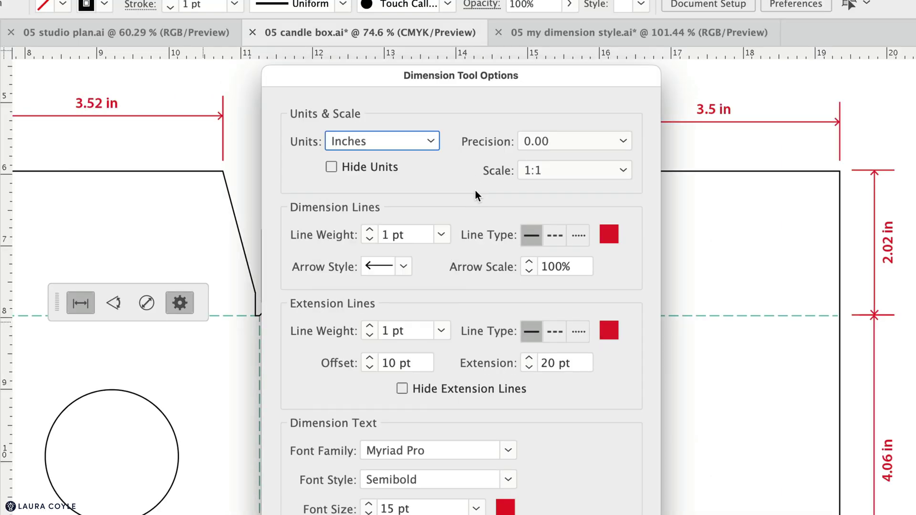
click(621, 142)
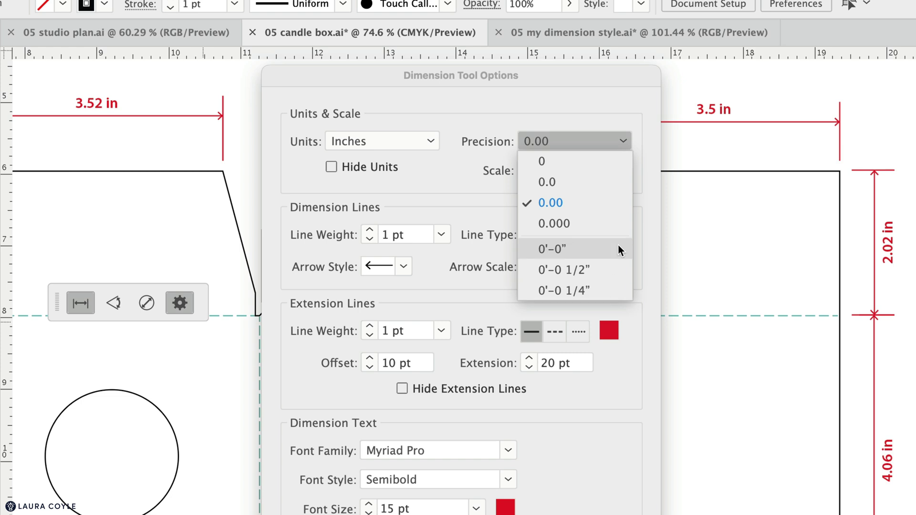
click(646, 292)
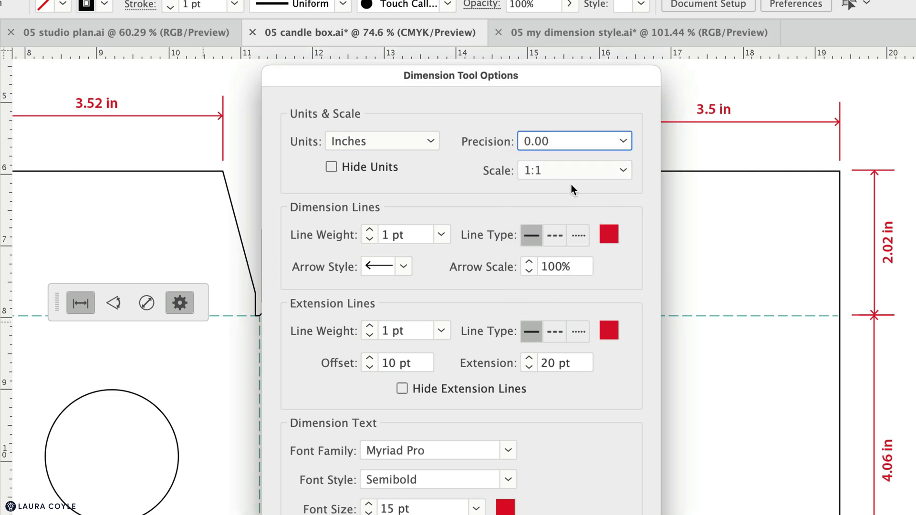
click(621, 170)
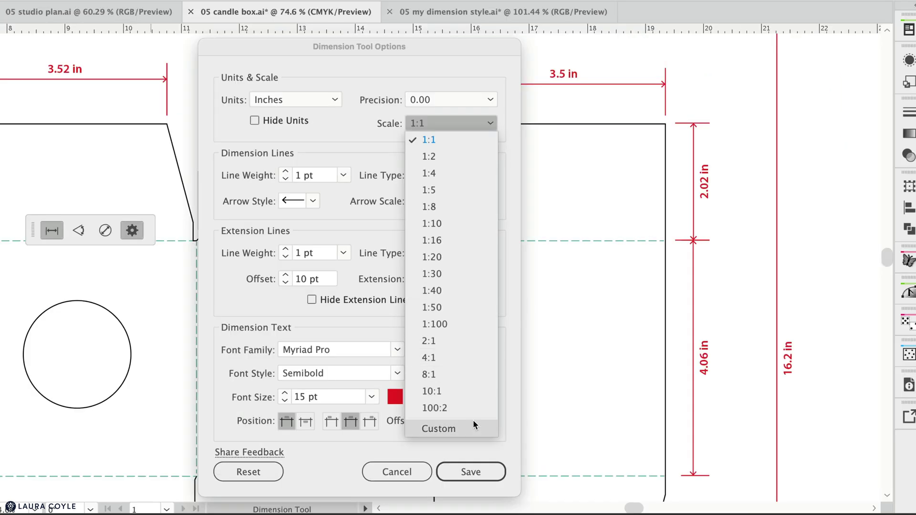
click(473, 425)
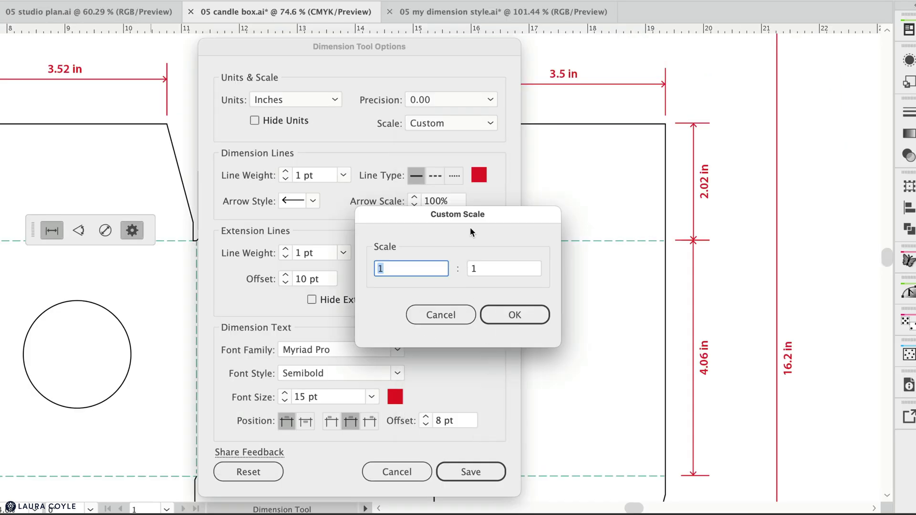
click(441, 315)
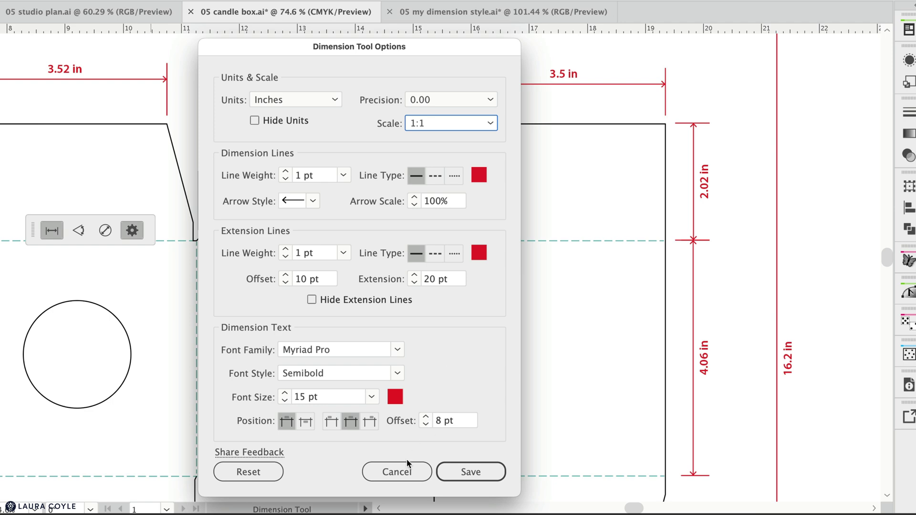
Cancel the dimension options, select the 4 in flap dimension and view its properties.
click(397, 472)
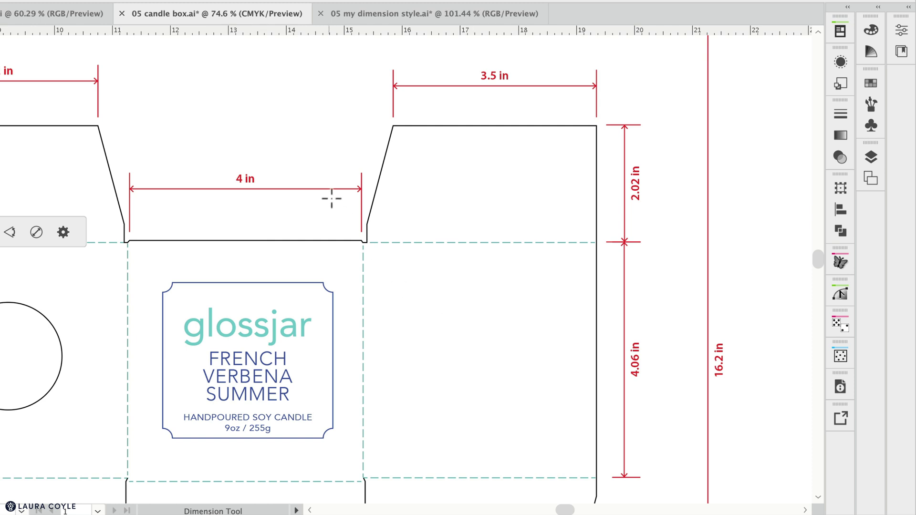
ctrl+click(324, 189)
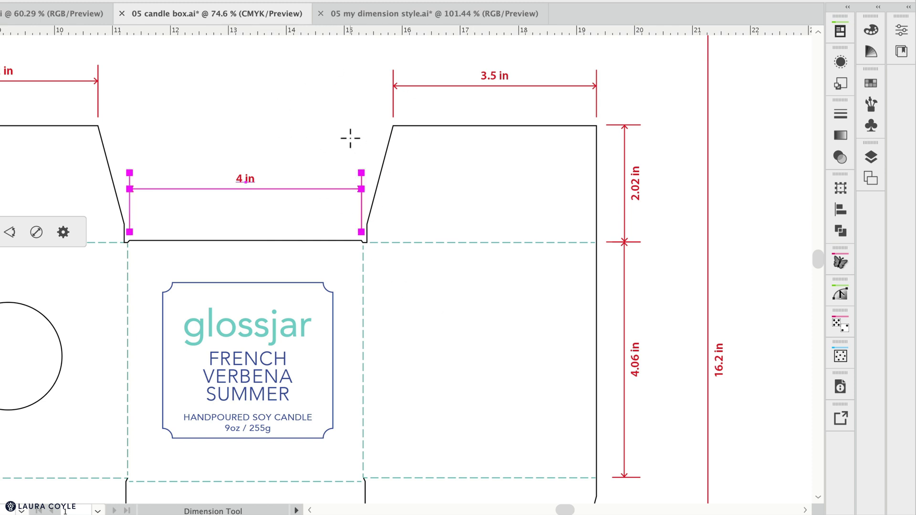
click(901, 30)
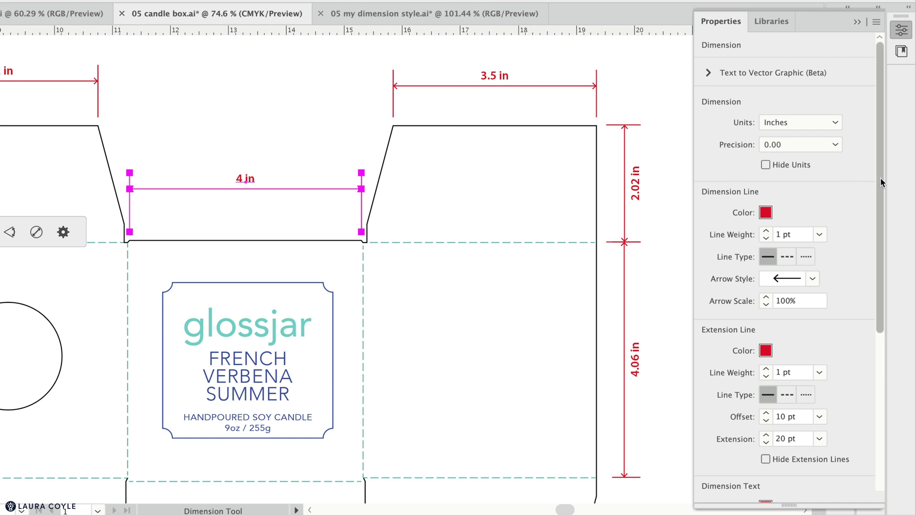
drag(879, 179, 874, 360)
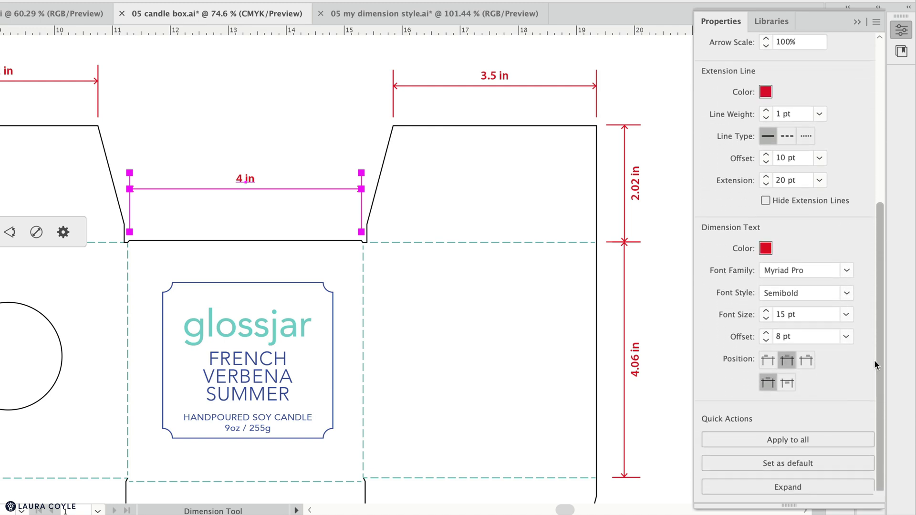
Set the current dimension settings as default and change the label font style to Black.
click(834, 462)
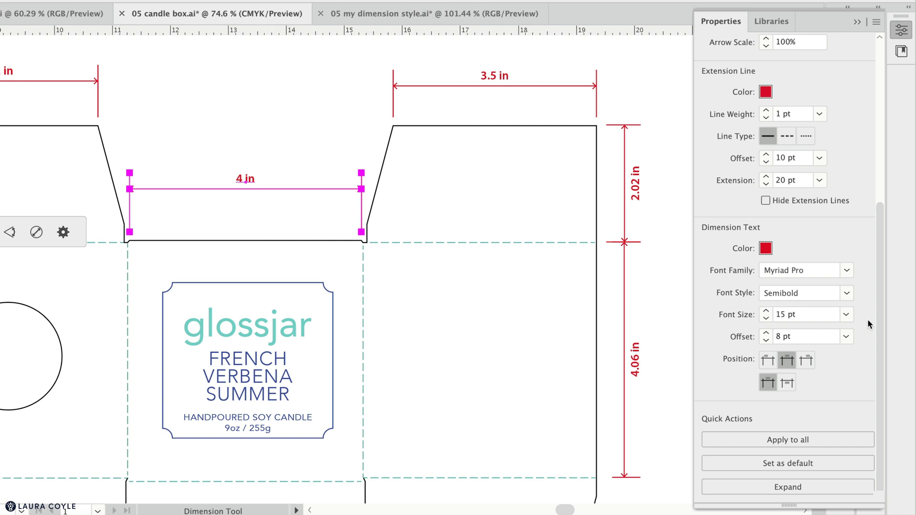
click(847, 293)
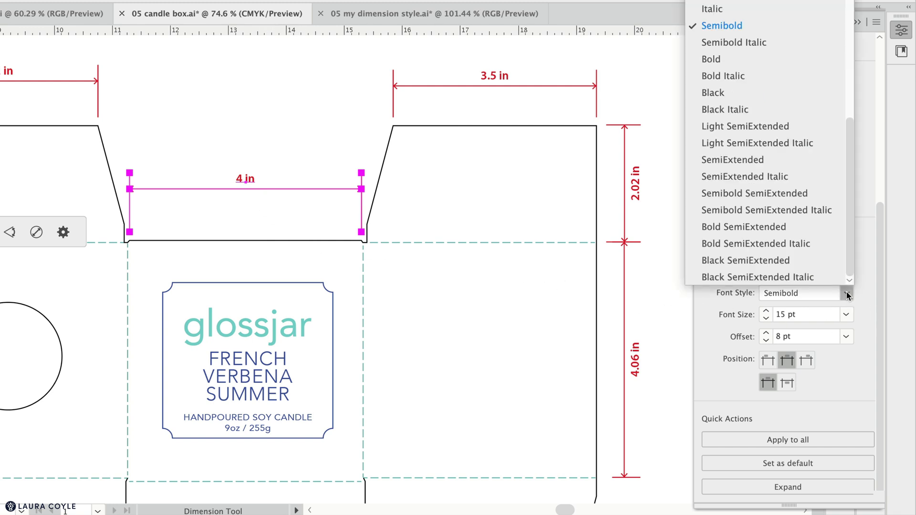
click(712, 90)
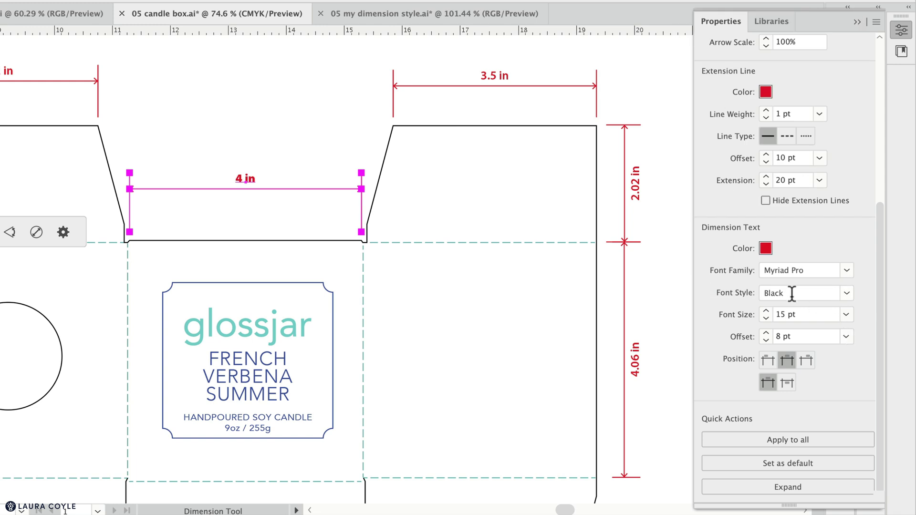
Change the dimension label text colour to a saturated green.
click(764, 249)
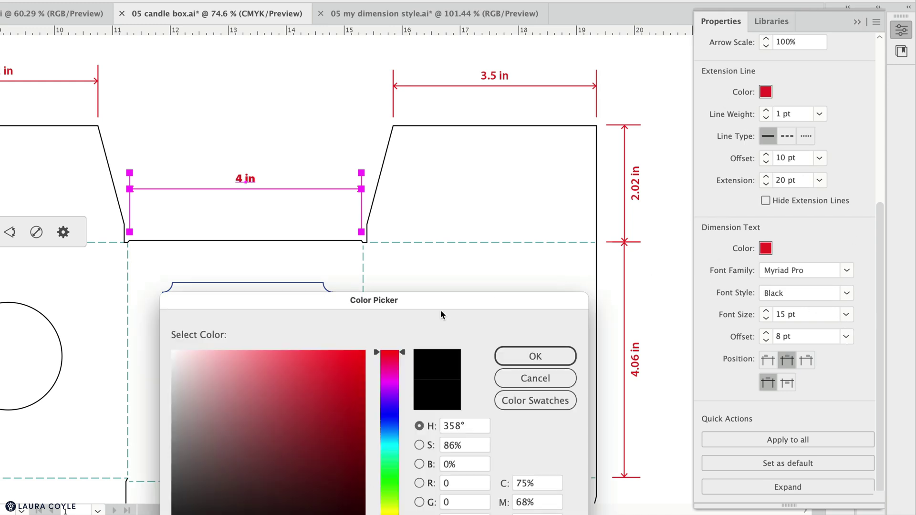
click(391, 466)
click(354, 412)
click(515, 356)
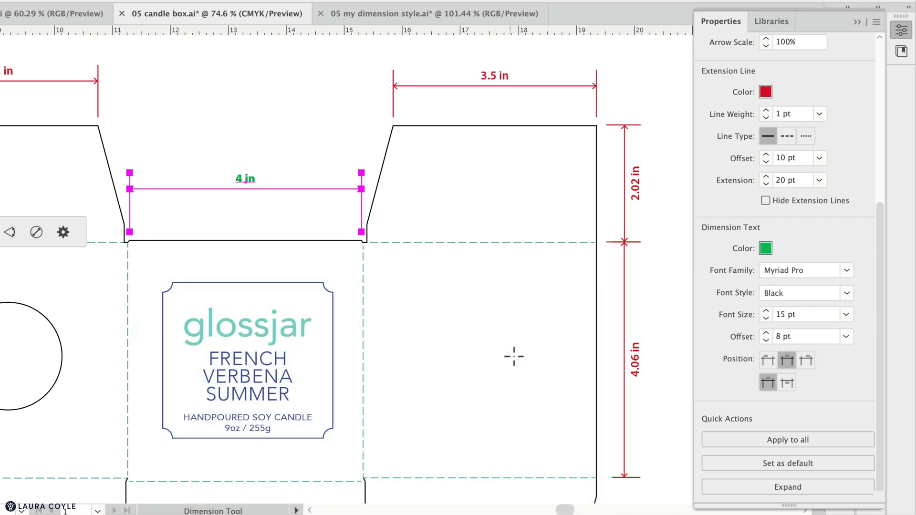
Set the label size to 24 pt and apply the label styling to every dimension.
click(847, 315)
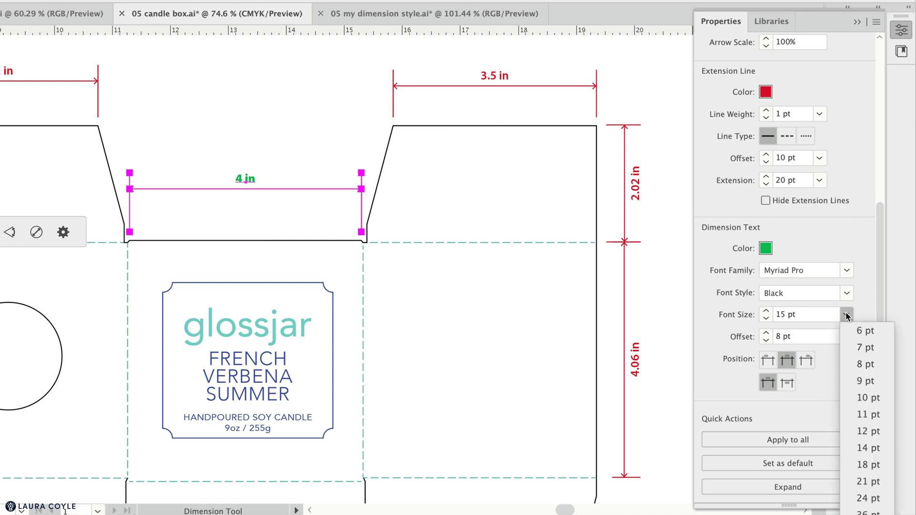
click(864, 485)
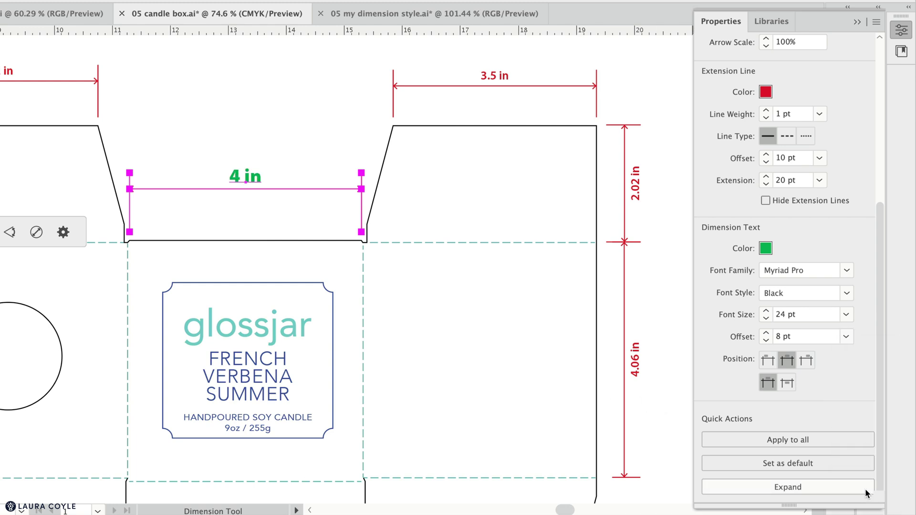
click(829, 437)
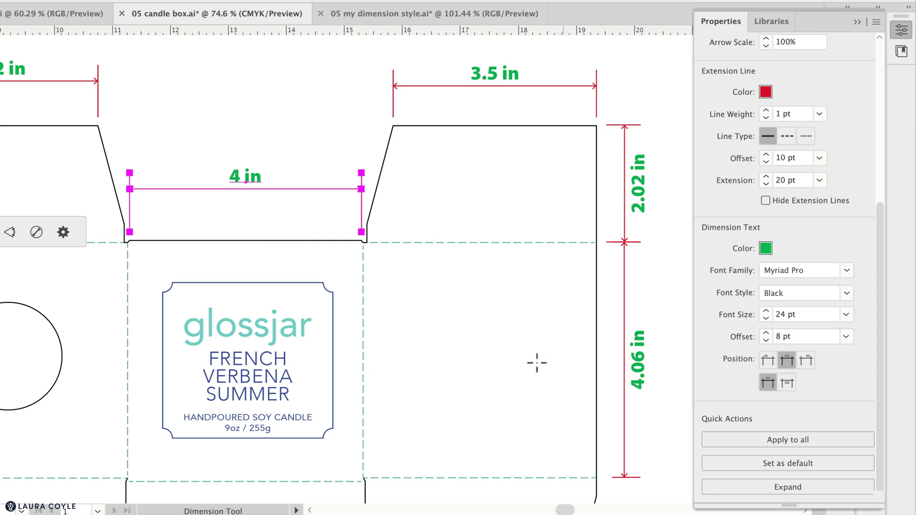
Check the Dimension tool settings unchanged, then add and undo an extra 3.5 in flap dimension.
click(67, 234)
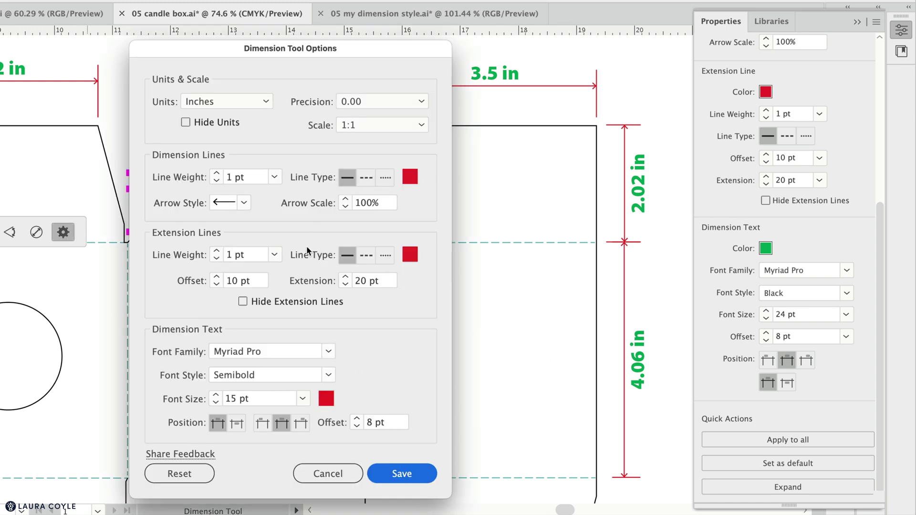
click(350, 473)
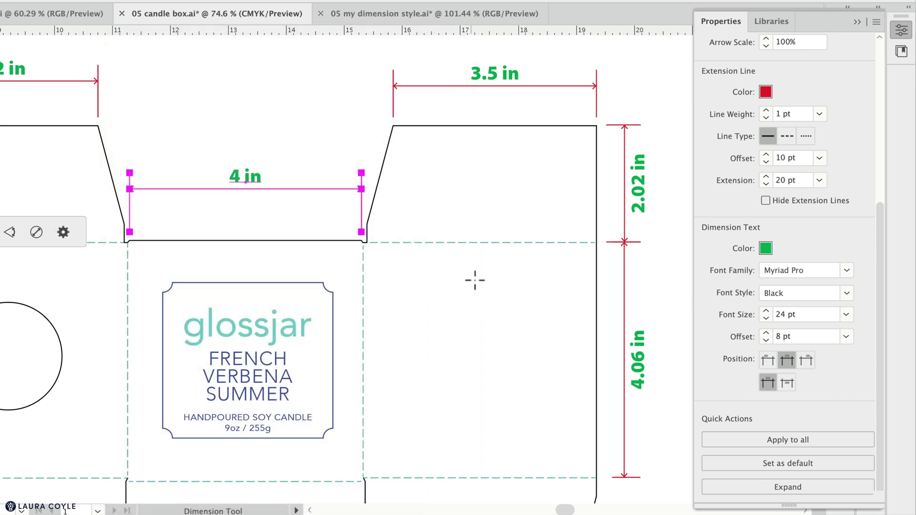
drag(494, 126, 493, 232)
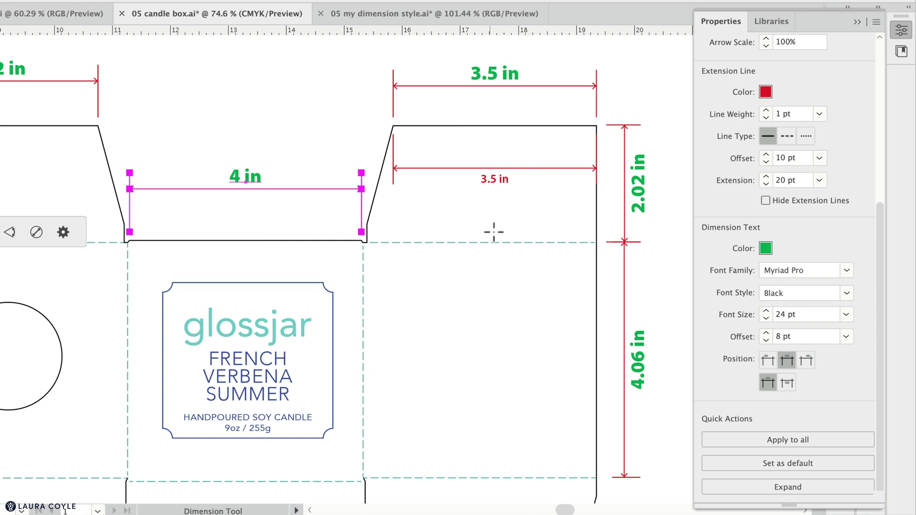
key(ctrl+z)
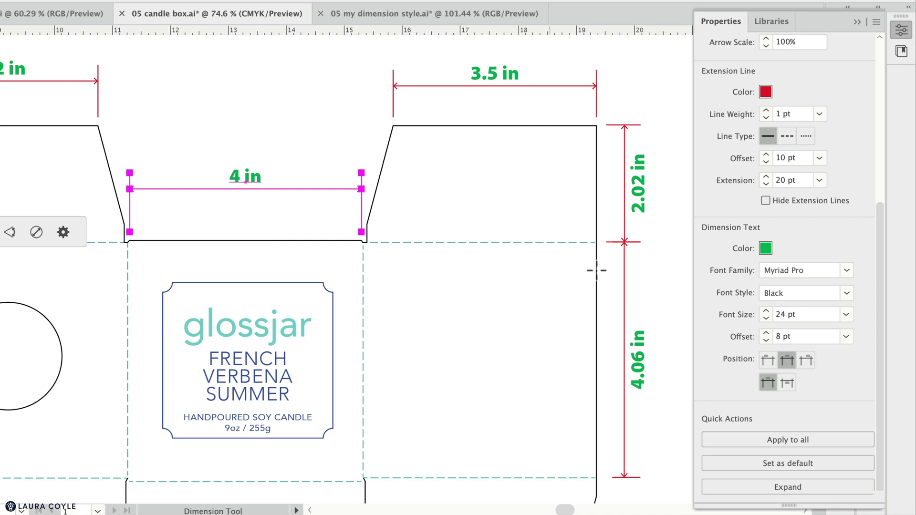
Set the green dimension style as the Dimension tool default and save the tool settings.
click(742, 462)
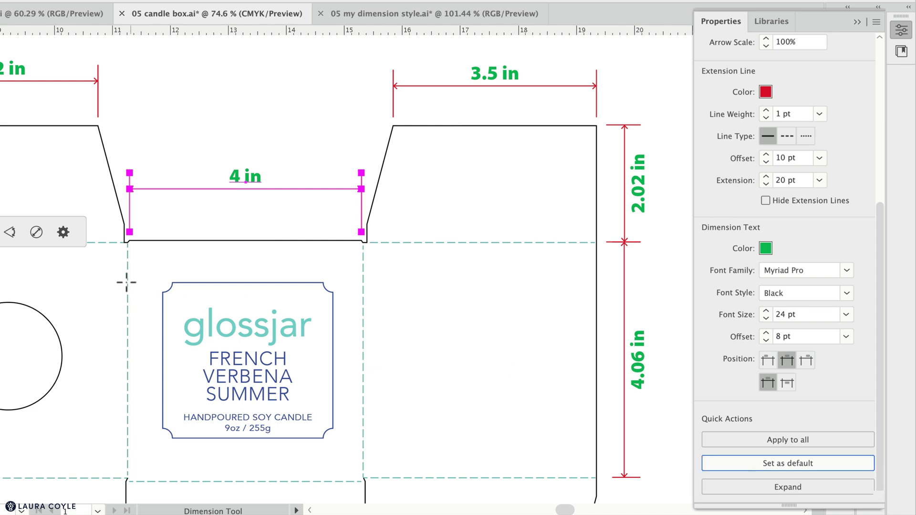
click(63, 232)
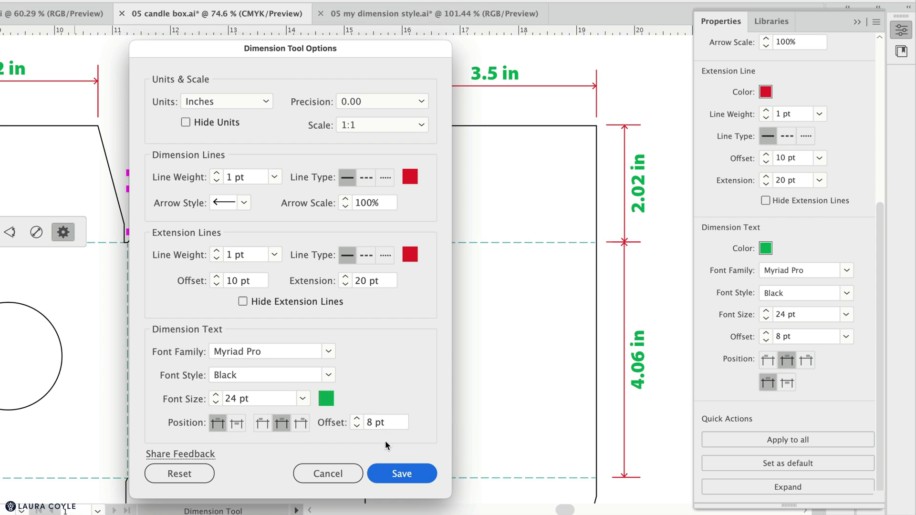
click(393, 474)
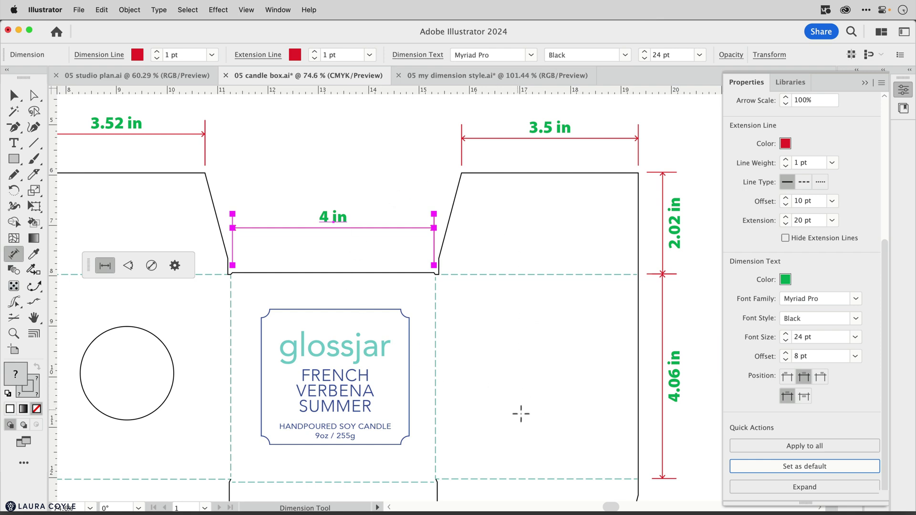
Reset the Dimension tool settings to factory defaults and save them.
click(175, 266)
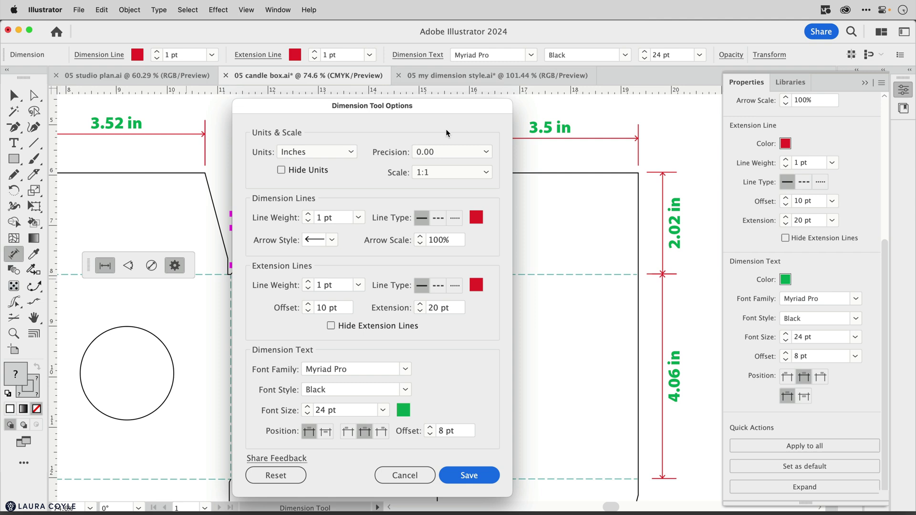
drag(448, 111, 696, 106)
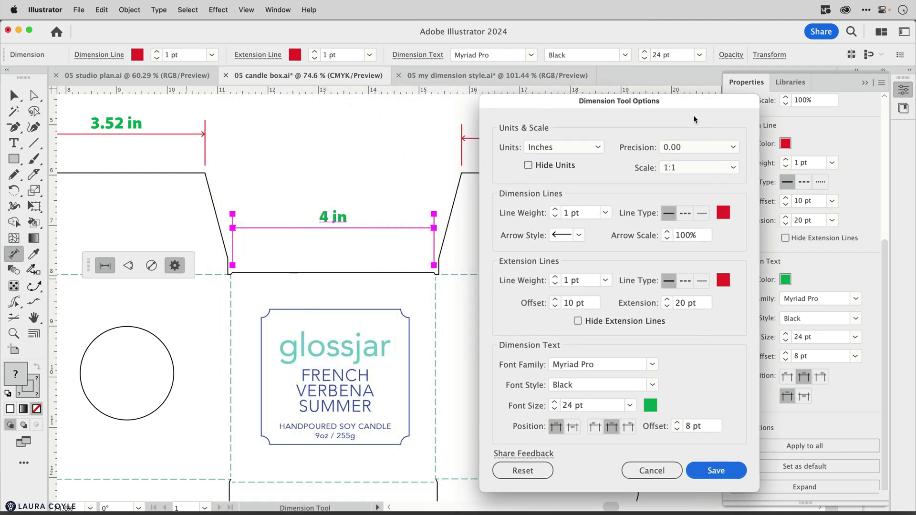
click(523, 471)
click(715, 470)
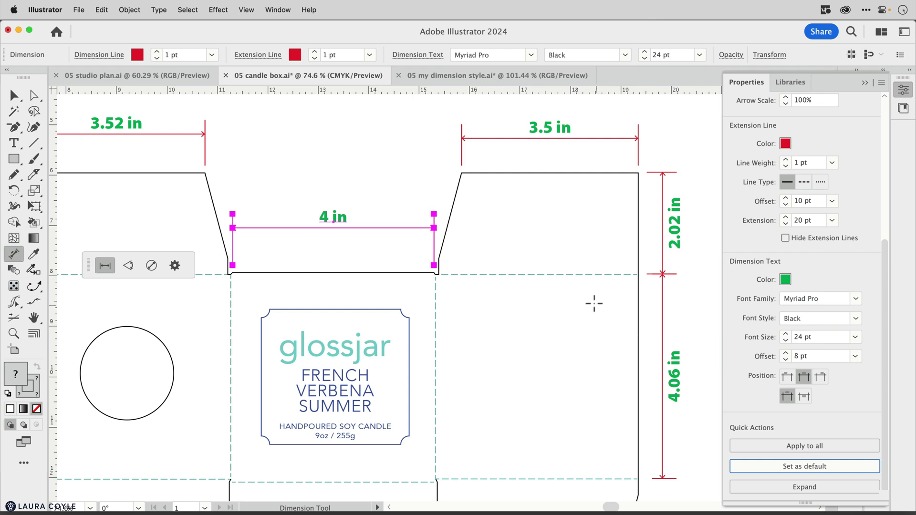
Draw a test dimension on the dashed fold line, then undo the black result.
click(571, 276)
click(572, 325)
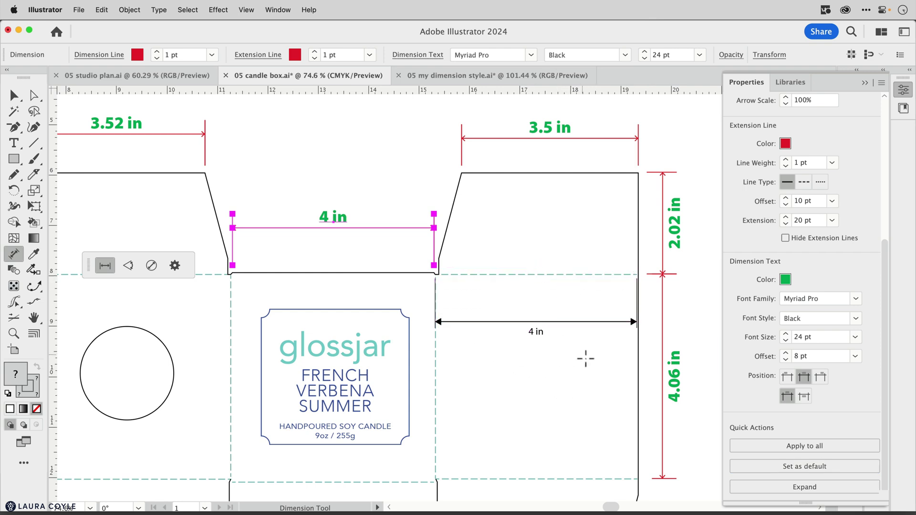
key(super+z)
Set the green style as default again and confirm the tool settings use it.
click(857, 463)
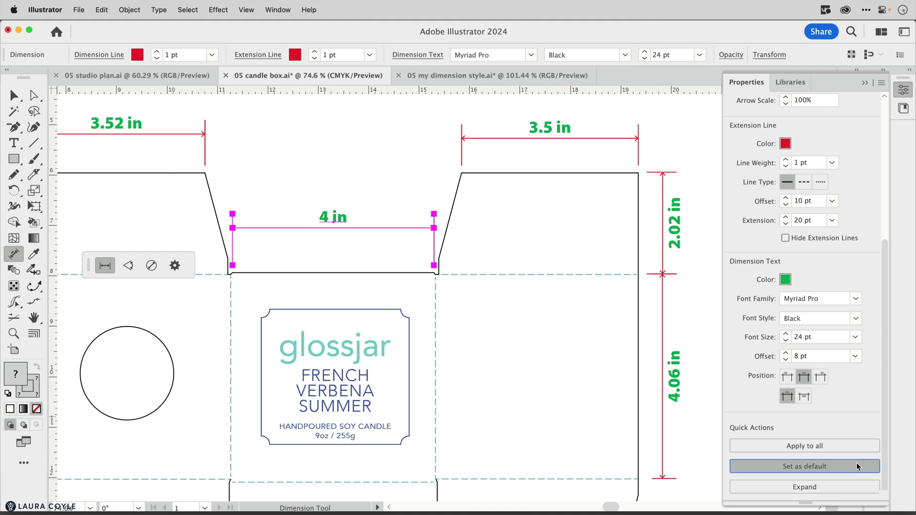
click(174, 265)
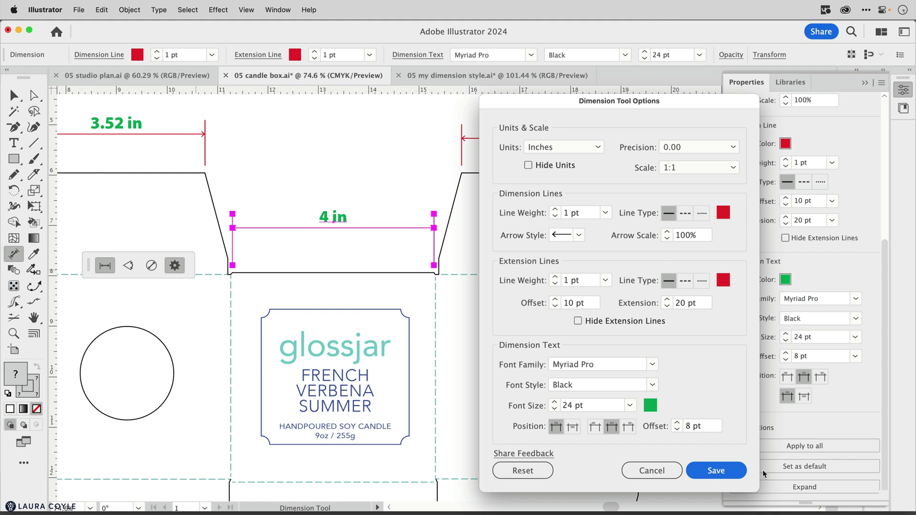
click(716, 470)
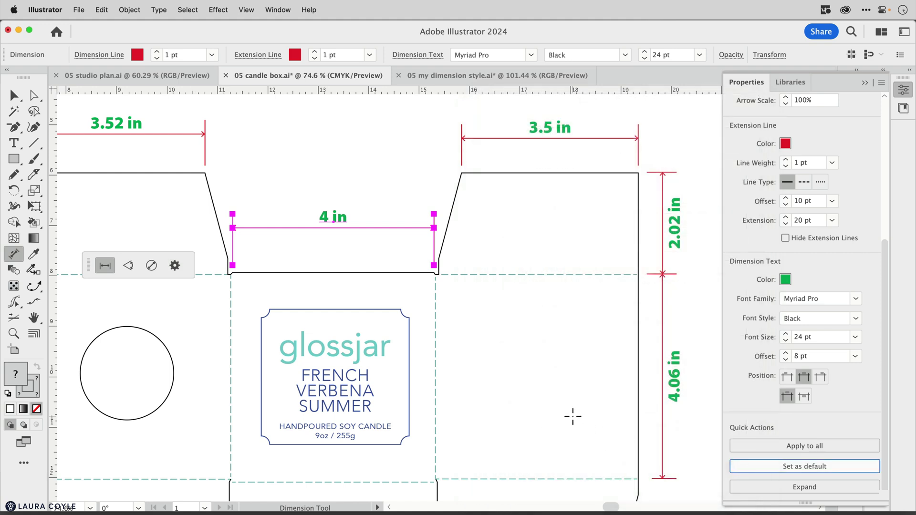
In '05 studio plan.ai', drag a 4 in dimension across the bookcases' width.
click(187, 76)
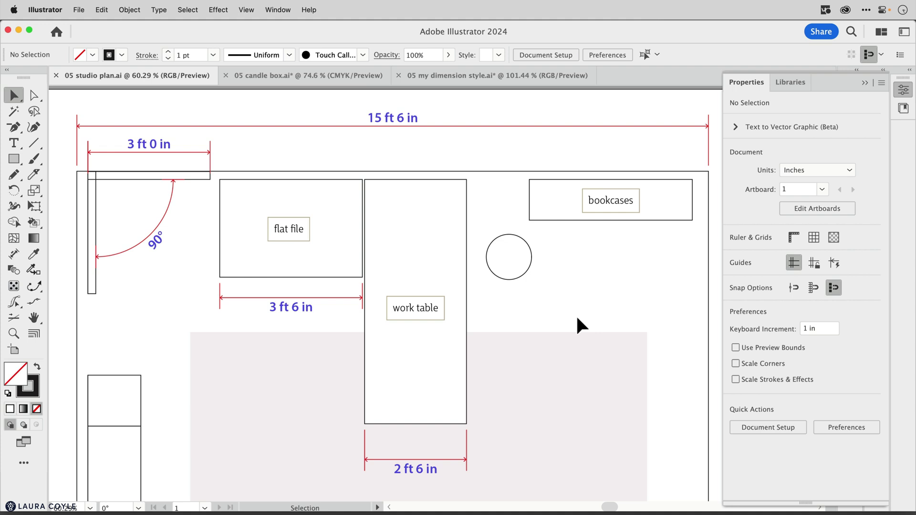
click(14, 254)
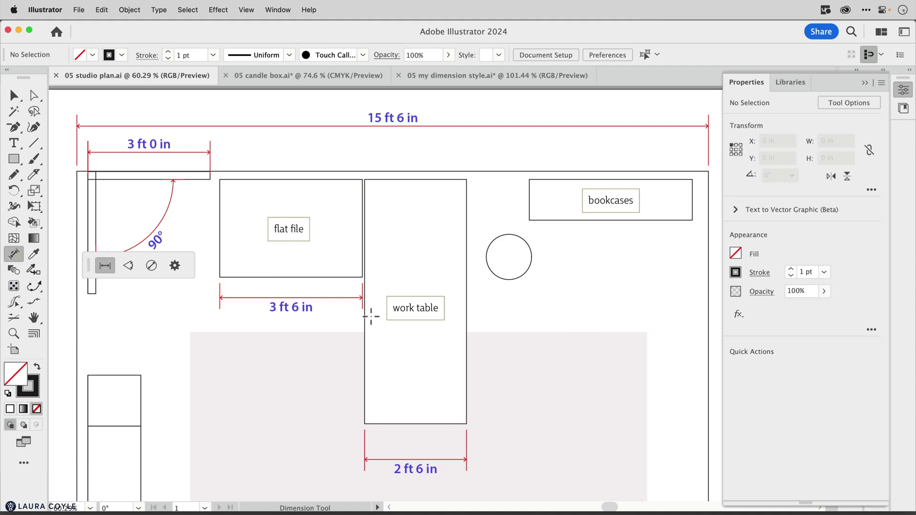
drag(622, 224, 620, 295)
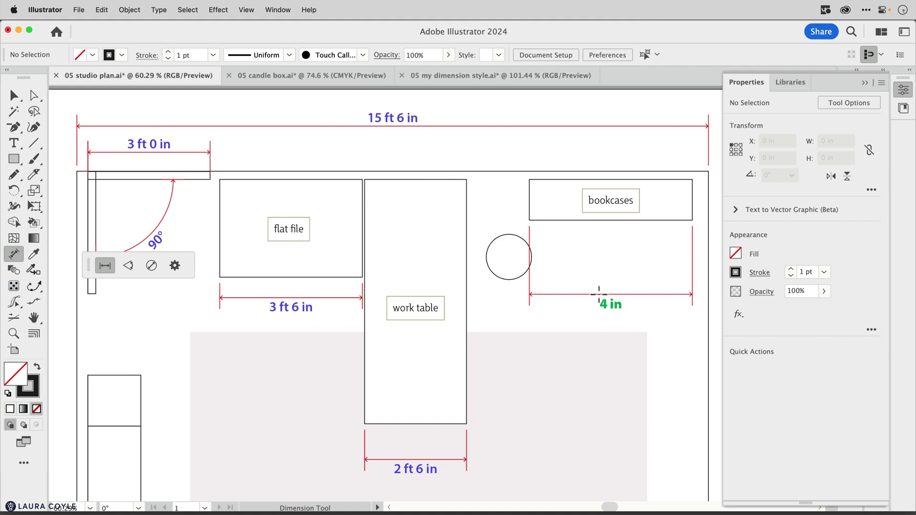
Apply the 15 ft 6 in dimension's blue feet-and-inches style to all dimensions.
click(402, 127)
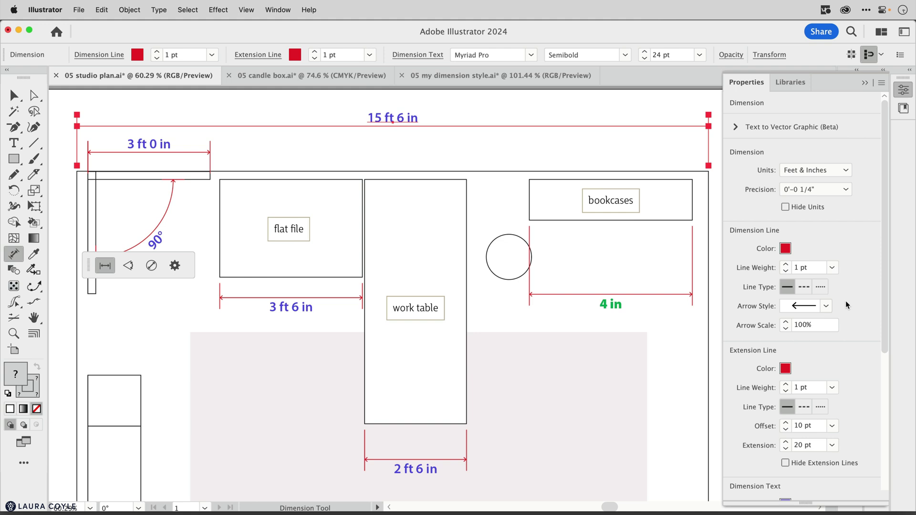
drag(885, 267, 877, 450)
click(848, 444)
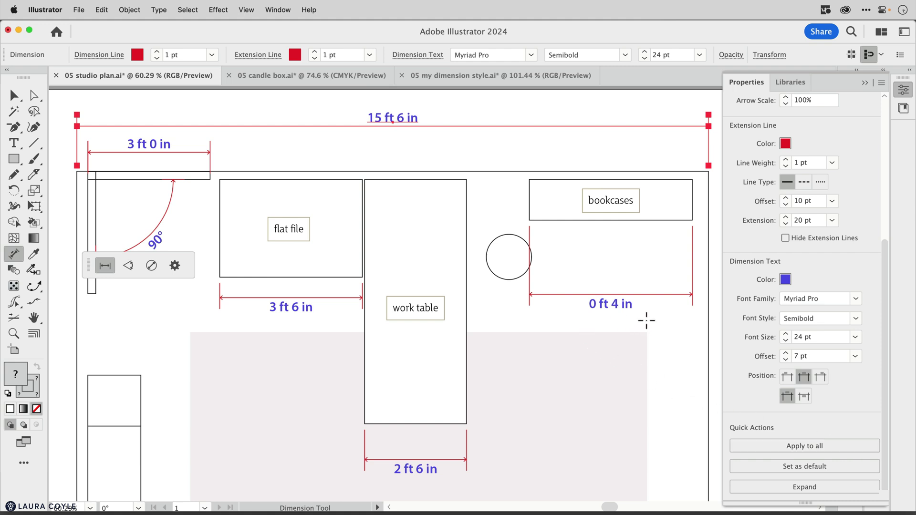
drag(883, 341, 867, 143)
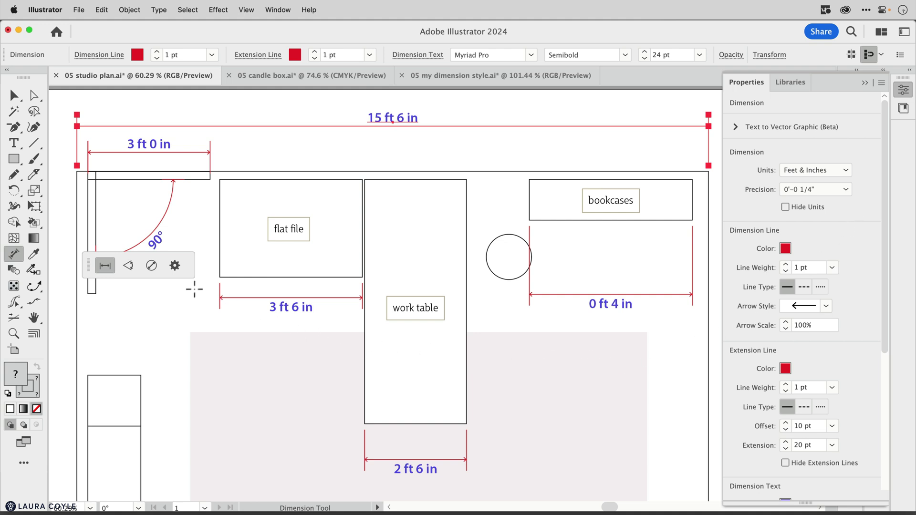
click(175, 266)
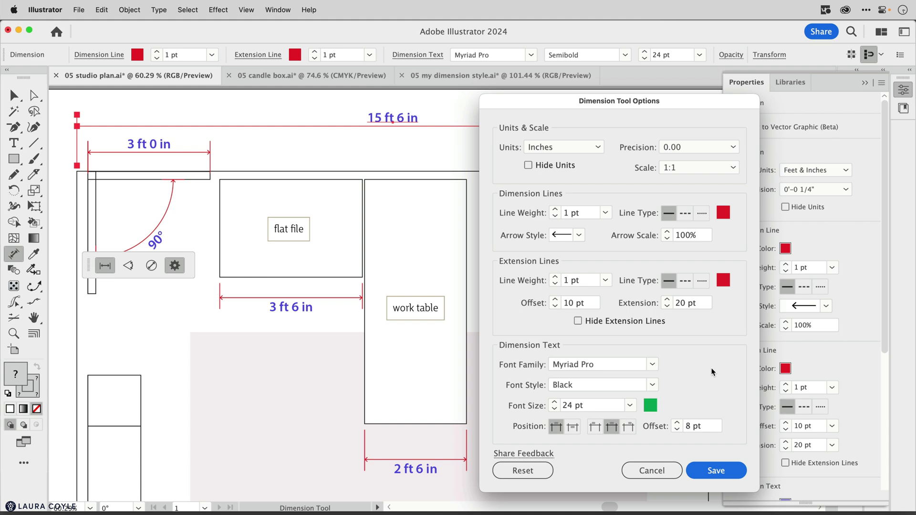
click(661, 472)
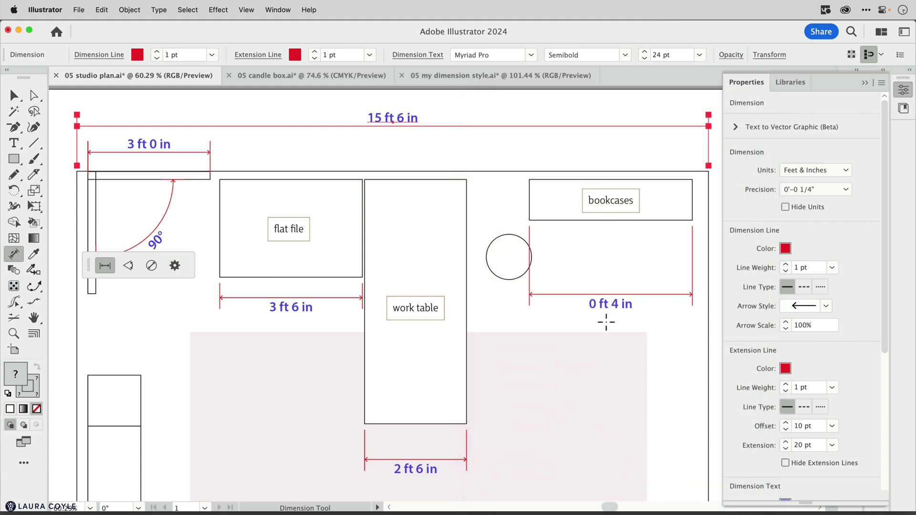
key(super+shift+a)
click(391, 125)
drag(880, 272, 886, 436)
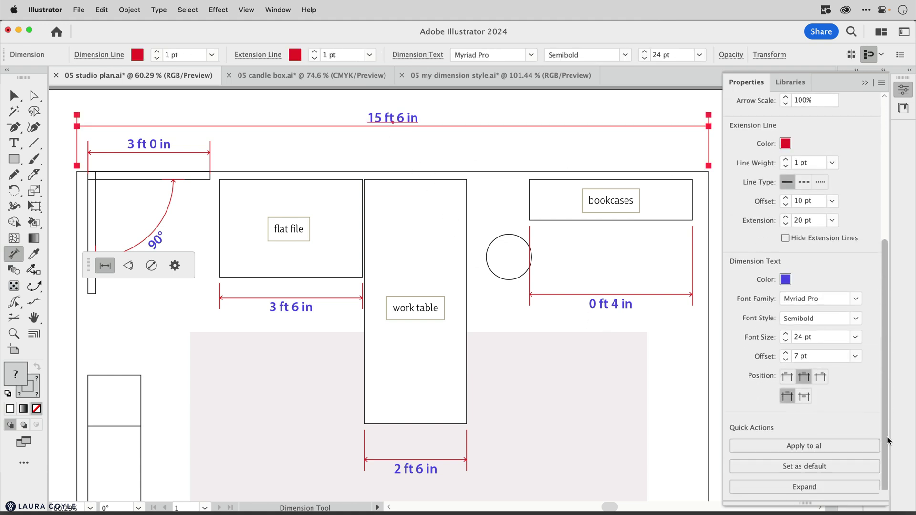
Make the blue feet-and-inches style default and give the Dimension tool a custom 1:12 scale.
click(852, 468)
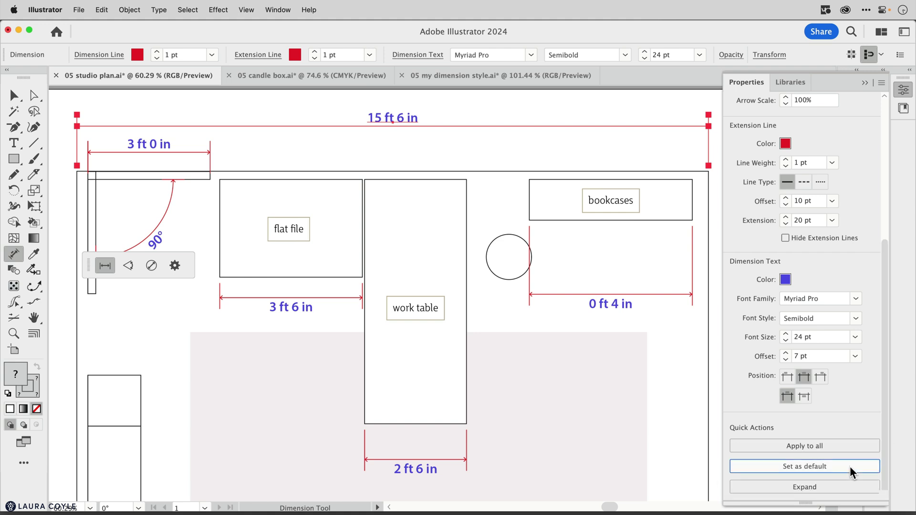
click(174, 265)
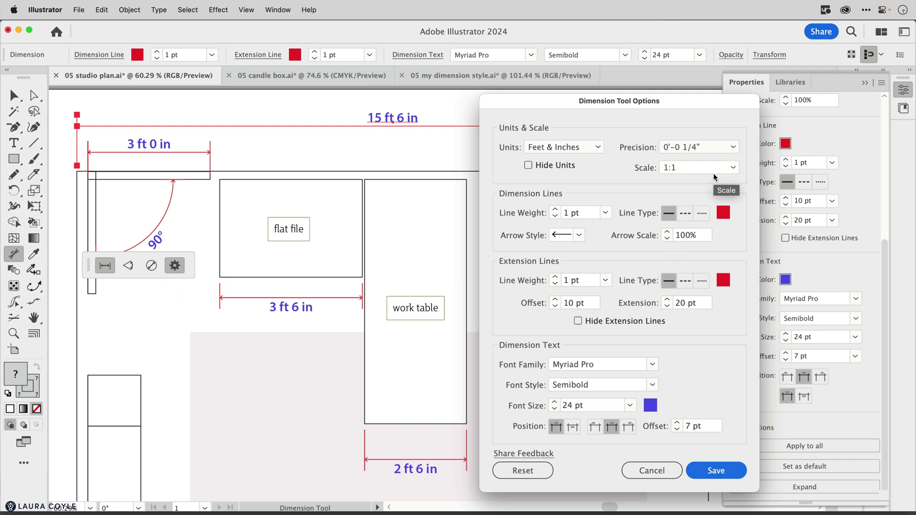
click(733, 168)
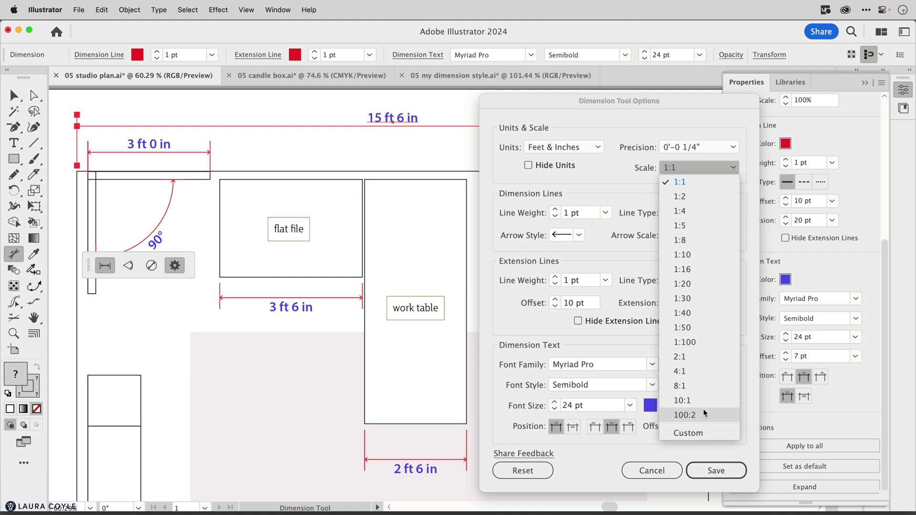
click(709, 431)
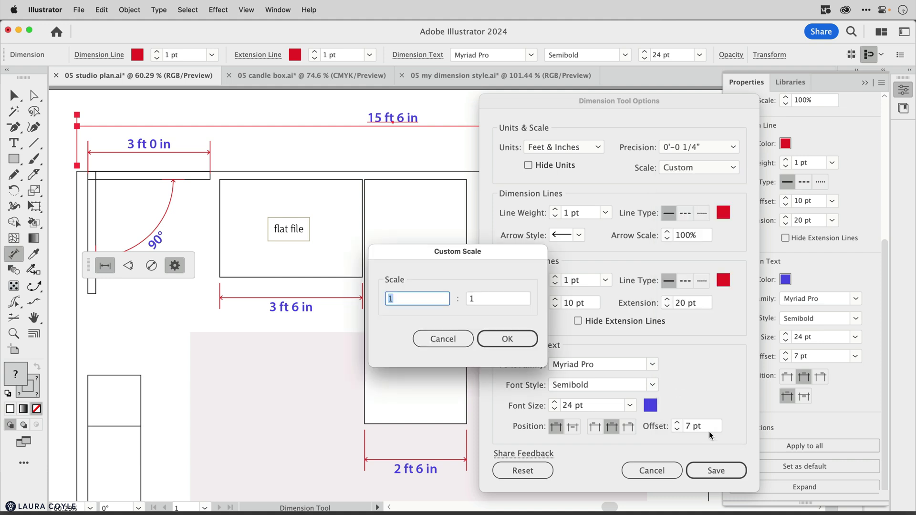
click(471, 299)
text(12)
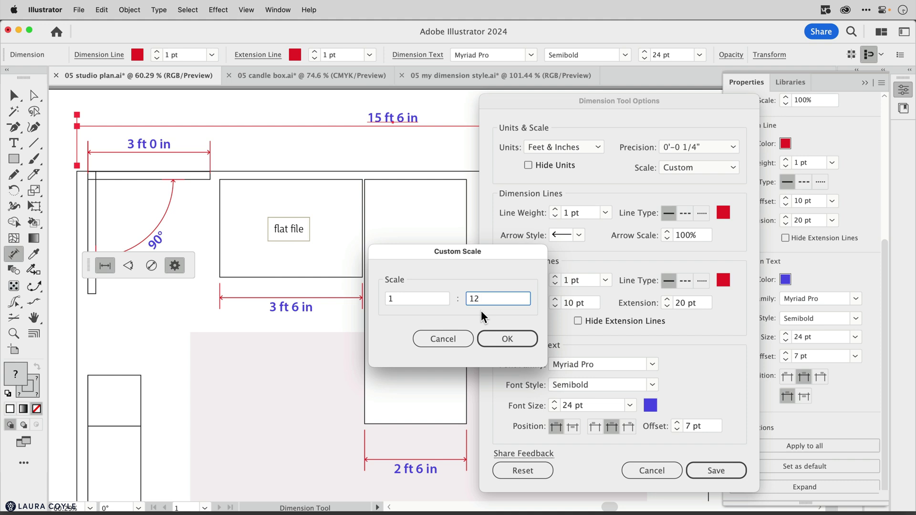
click(508, 339)
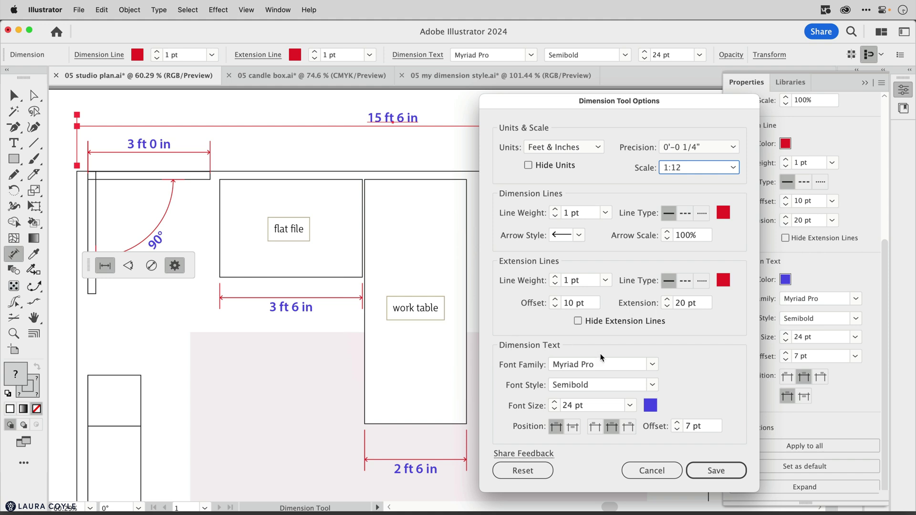
click(727, 469)
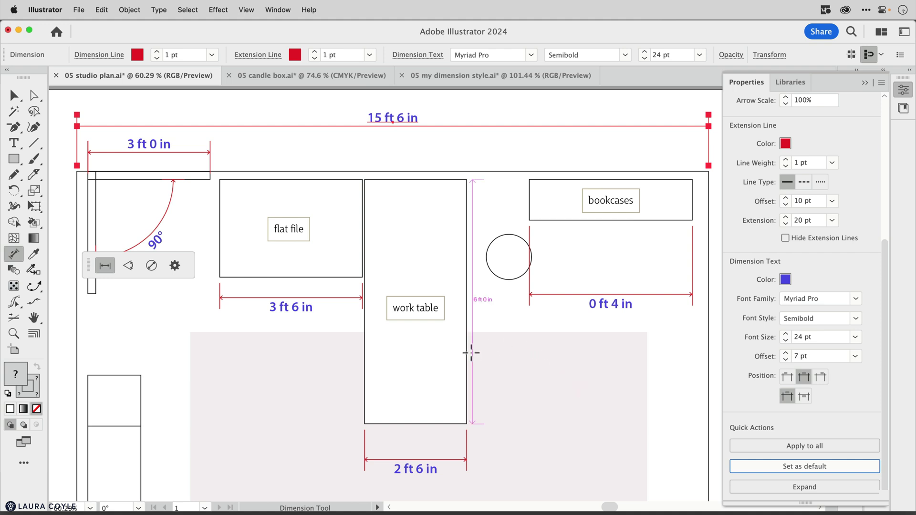
Add a 6 ft 0 in dimension along the work table's right edge, then select the 0 ft 4 in bookcase dimension.
drag(468, 354, 492, 358)
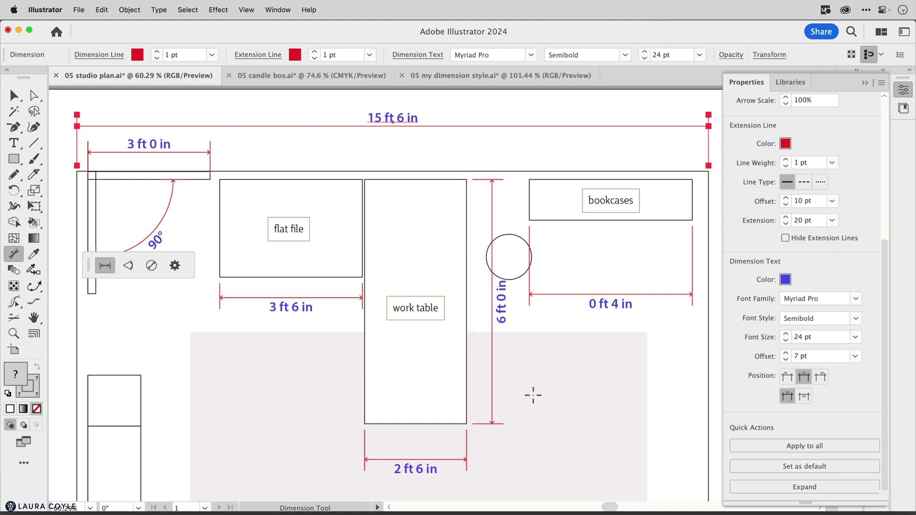
click(627, 317)
Replace the wrong bookcase dimension with a 4 ft 0 in one and move the circle below it.
key(Delete)
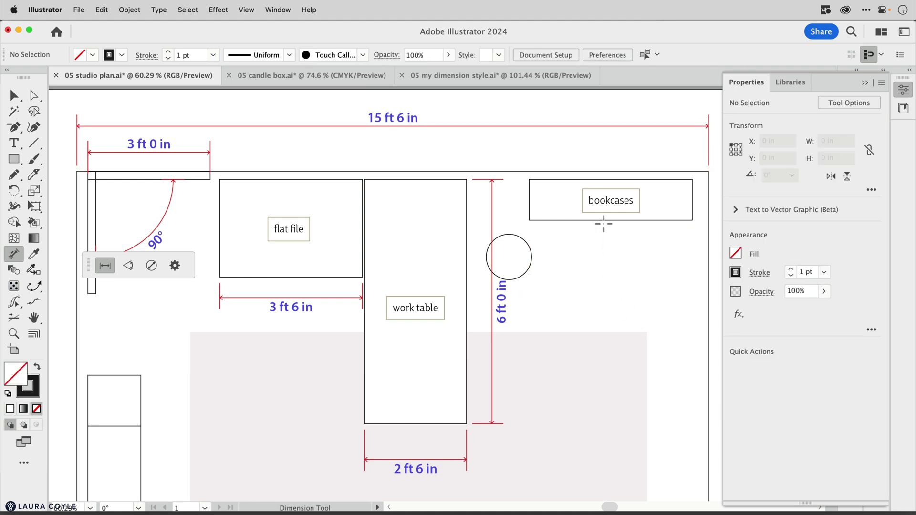
drag(603, 224, 604, 242)
key(v)
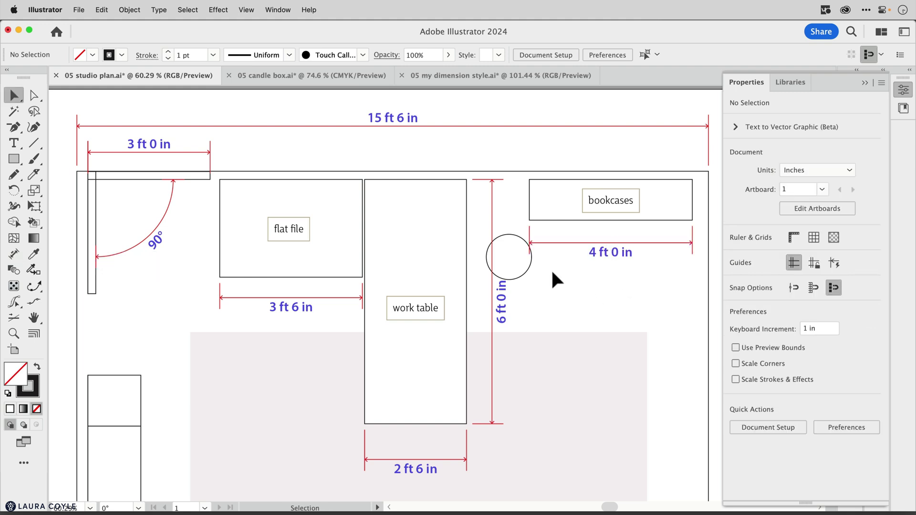
drag(526, 274, 574, 315)
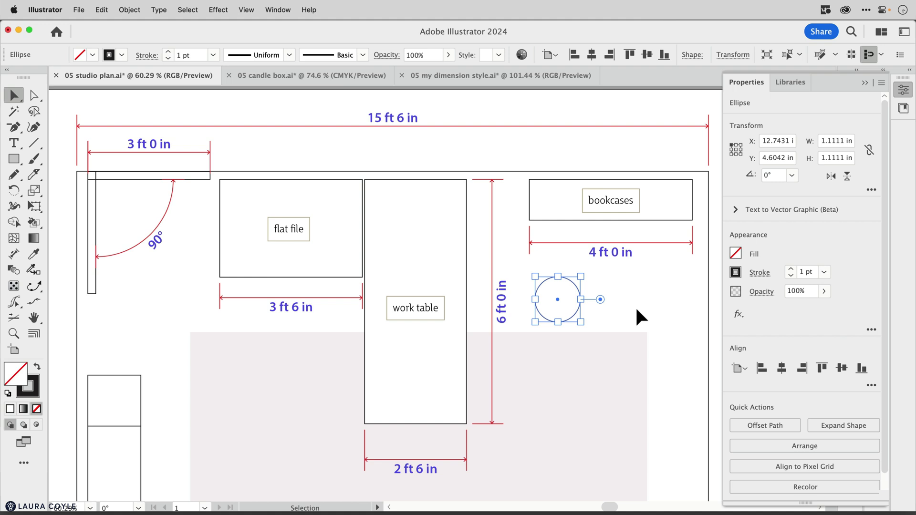
Switch to the '05 candle box.ai' document.
click(14, 254)
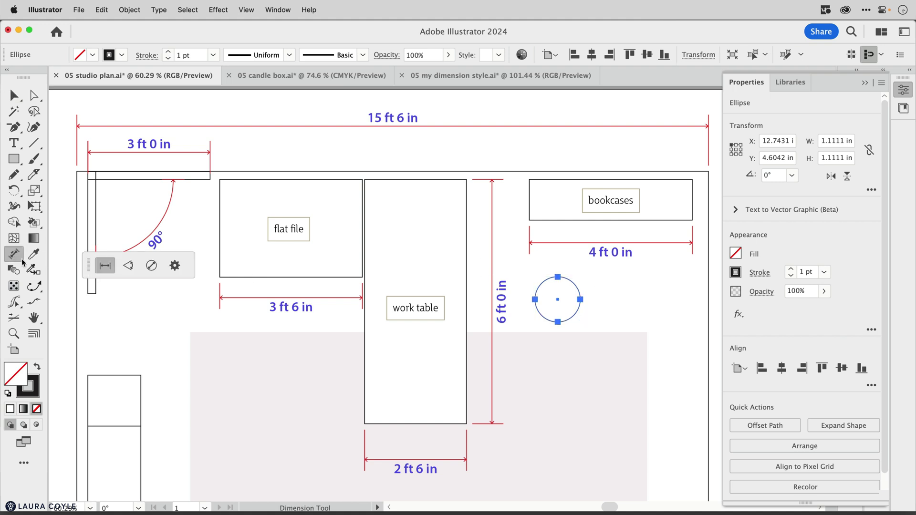
click(175, 265)
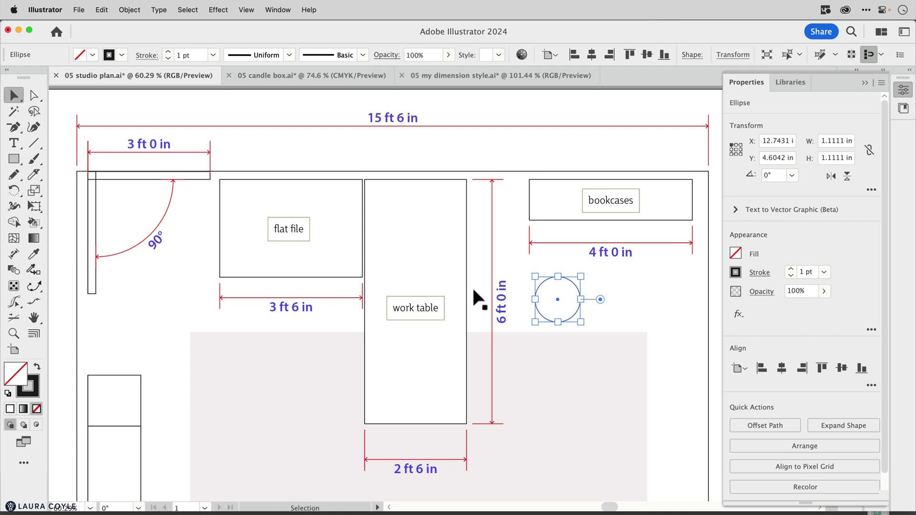
click(335, 77)
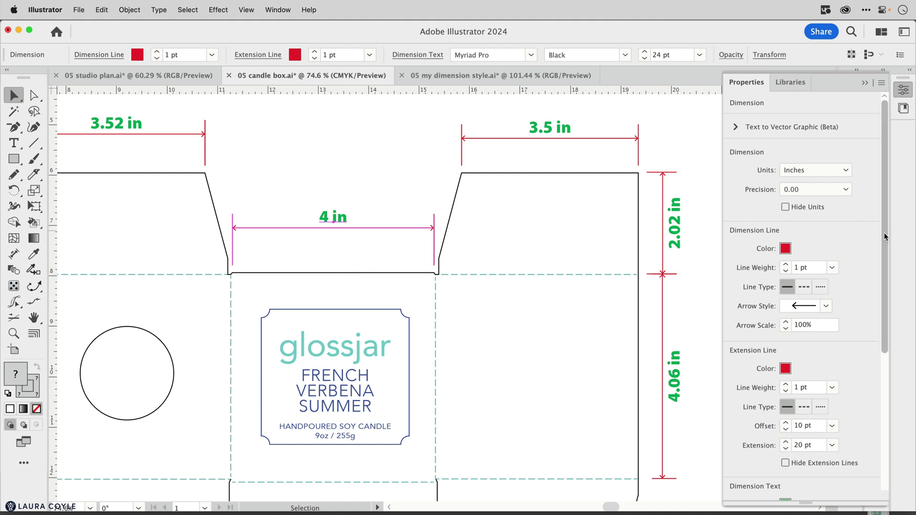
Set the candle box dimension style as default and change the Dimension tool scale from 1:12 to 1:1.
drag(884, 233, 884, 451)
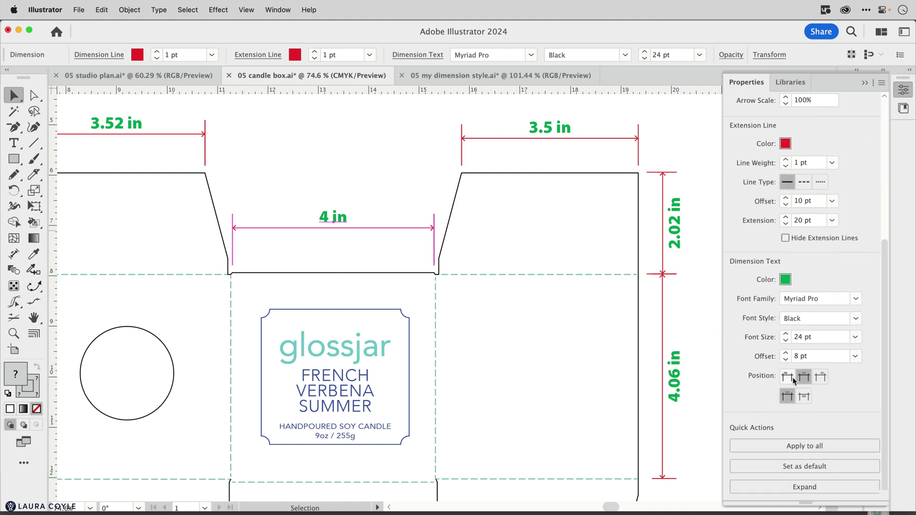
click(800, 466)
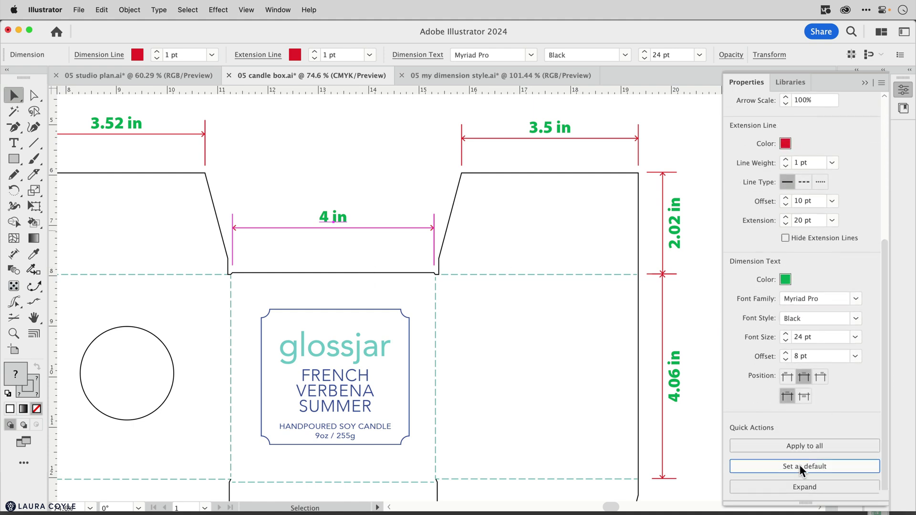
click(14, 254)
click(175, 265)
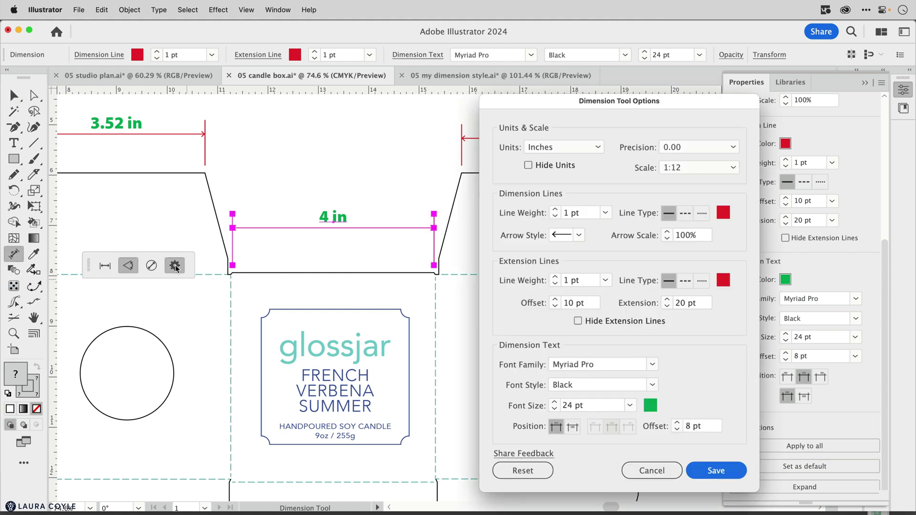
click(716, 169)
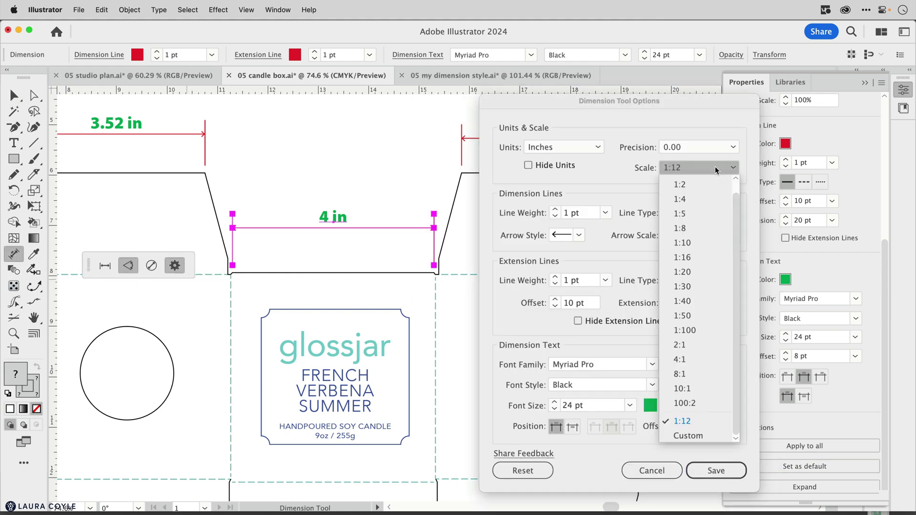
scroll(728, 208, up, 2)
click(713, 182)
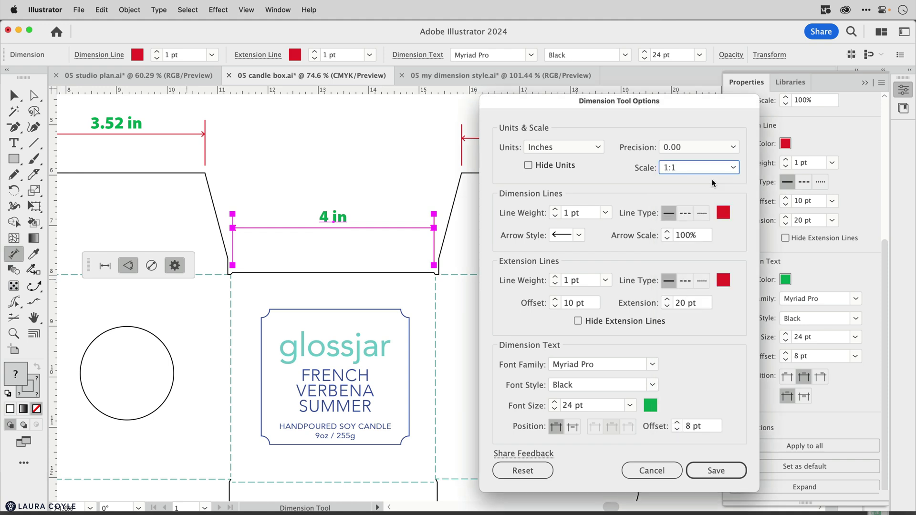
click(717, 476)
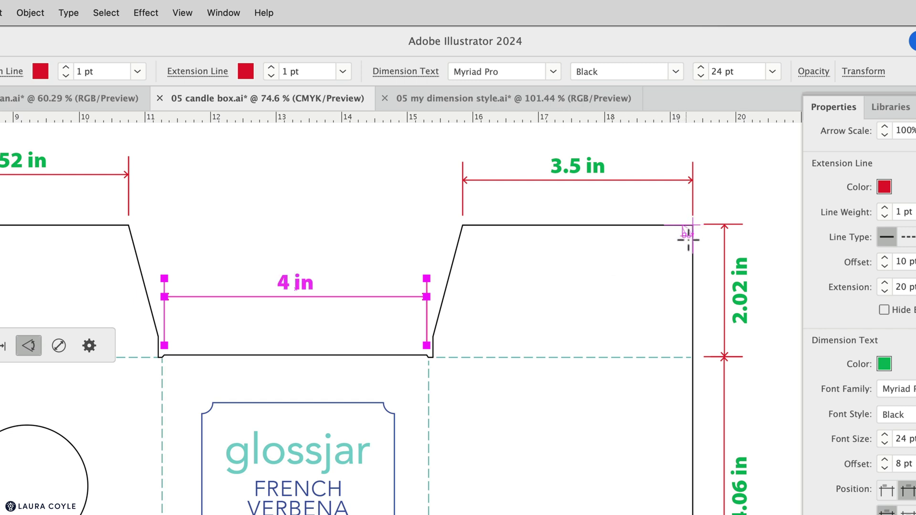
Add a 90° angle at the top-right corner and a 41.31° angle between two upper fan lines.
drag(687, 242, 614, 307)
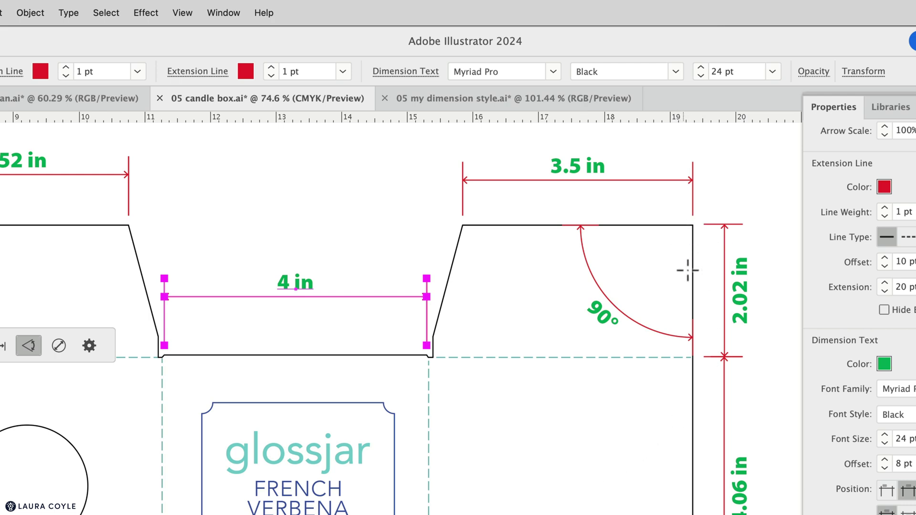
scroll(744, 363, right, 5)
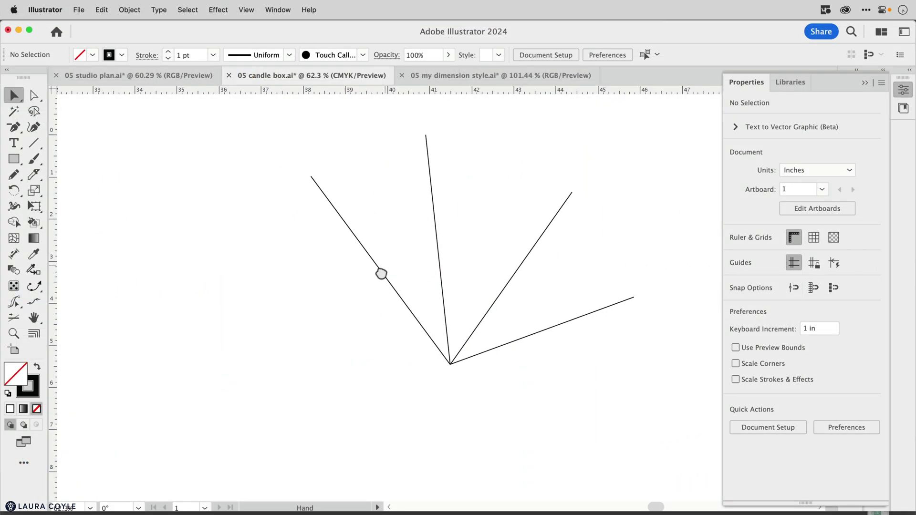
scroll(375, 270, up, 5)
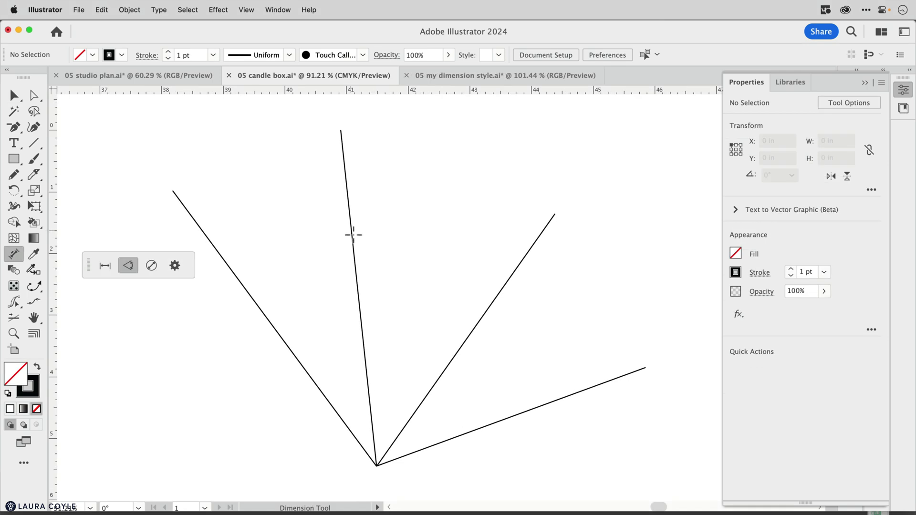
drag(354, 239, 523, 261)
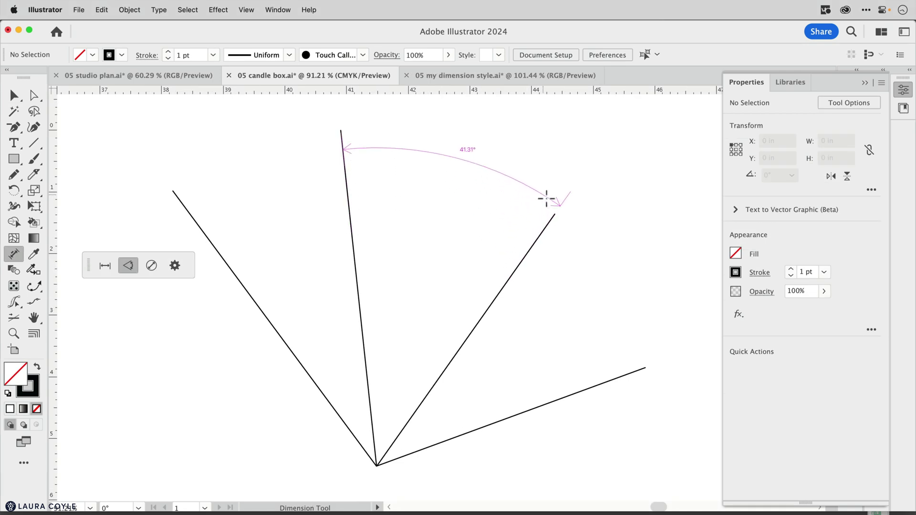
click(546, 199)
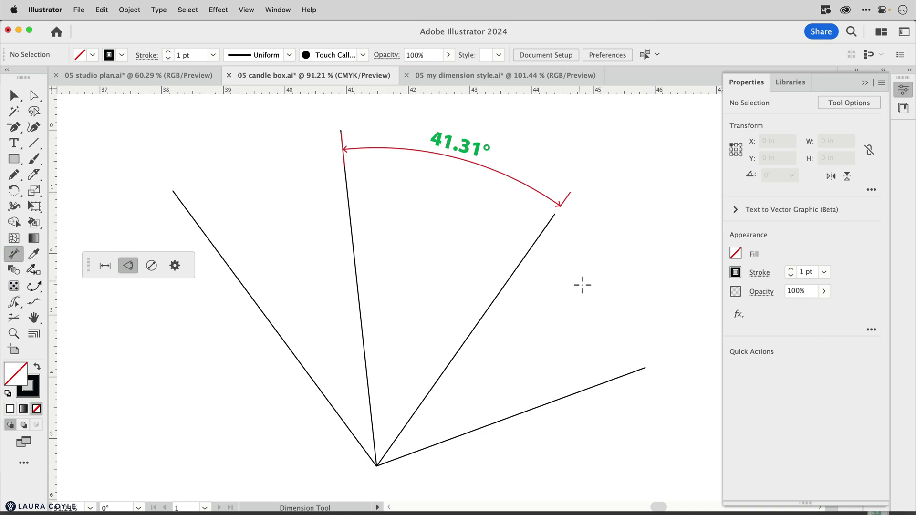
Add an angle dimension between the left and middle fan lines around the lower vertex.
click(274, 325)
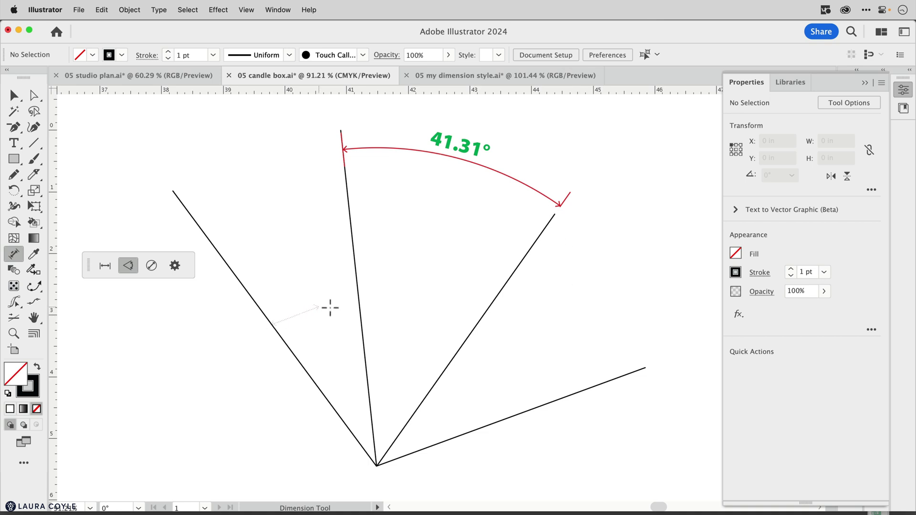
click(361, 301)
click(388, 374)
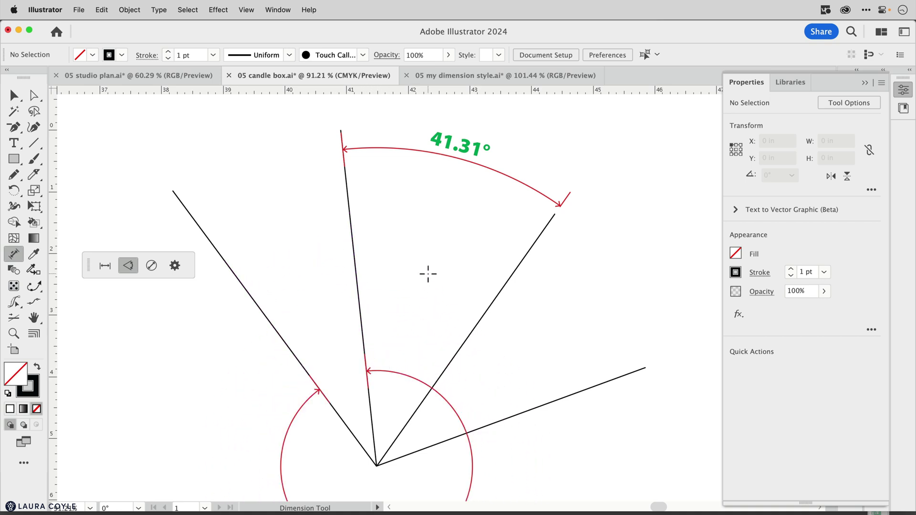
Undo the misplaced angle dimension and zoom in closely on the fan's vertex.
key(super+z)
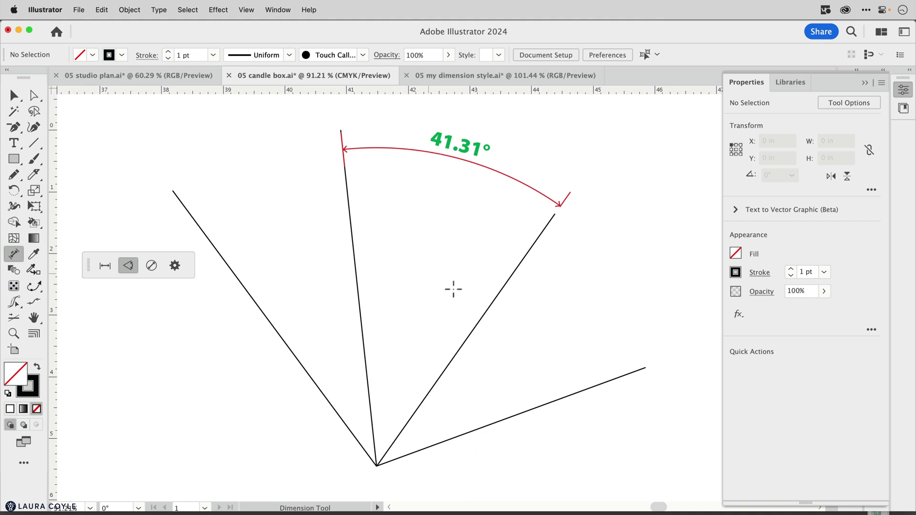
drag(479, 328, 541, 409)
key(super+space)
drag(402, 458, 547, 323)
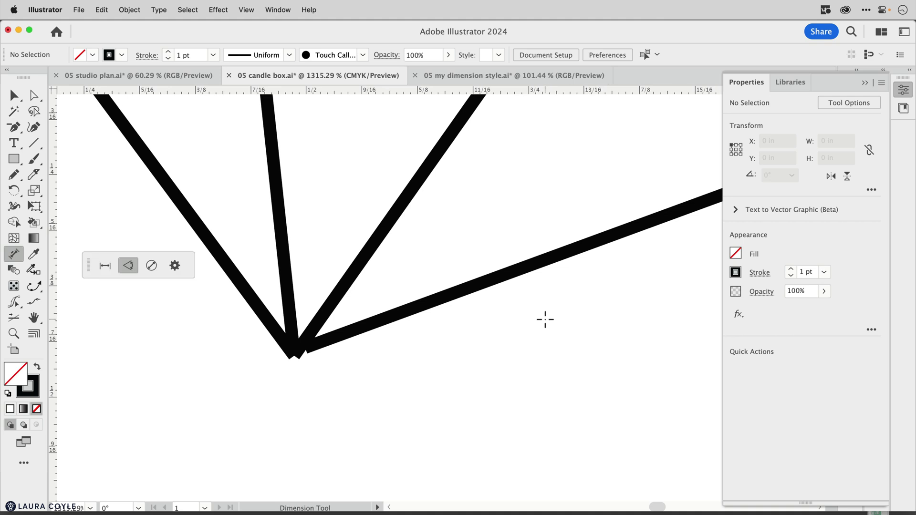
In Outline view, snap the loose line end onto the fan's vertex.
key(super+y)
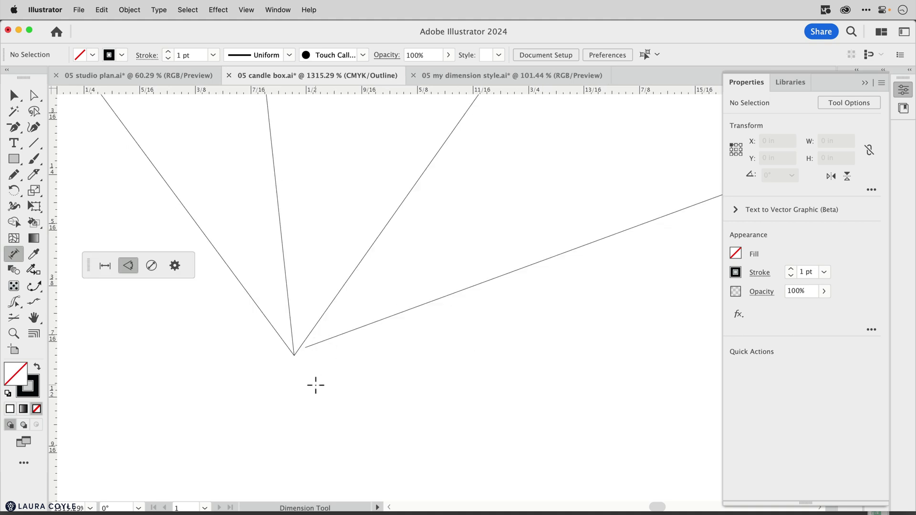
key(a)
drag(307, 354, 298, 359)
drag(502, 222, 302, 376)
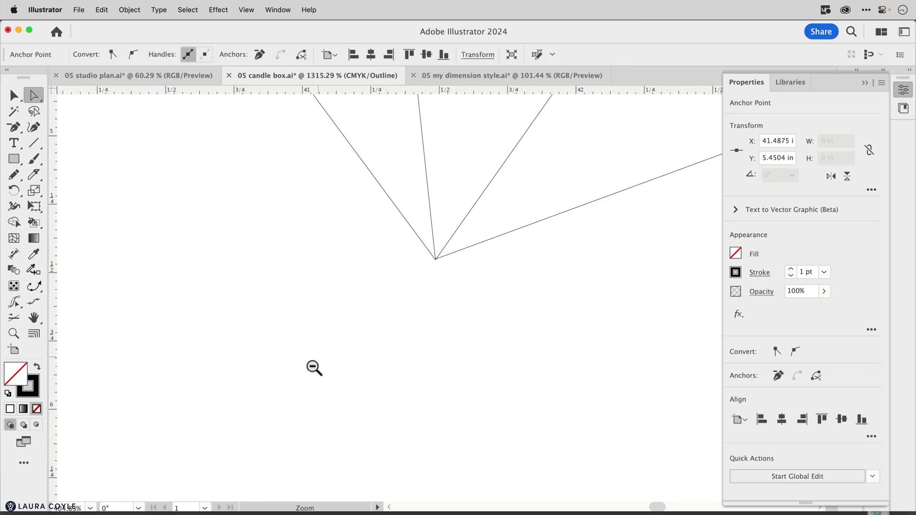
key(super+y)
Add a 34.63° angular dimension between the two right-hand lines.
drag(571, 182, 361, 380)
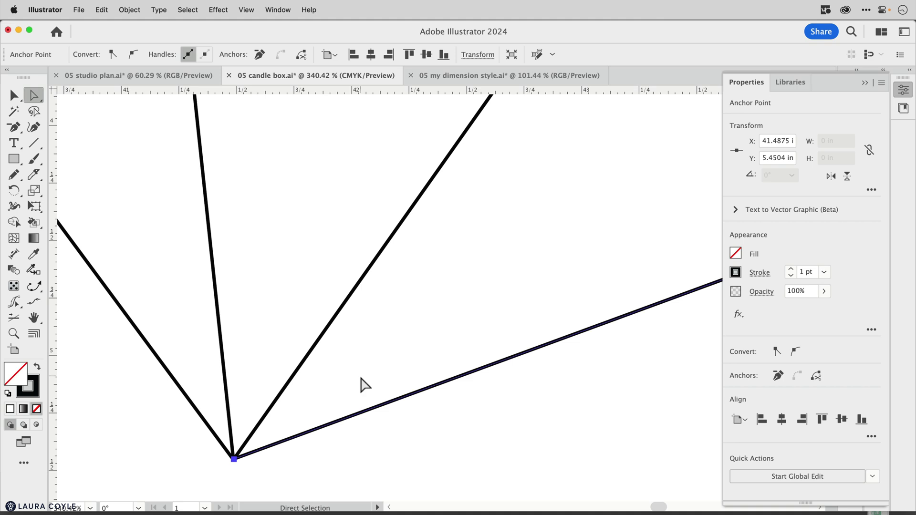
click(14, 254)
drag(471, 127, 642, 311)
click(668, 260)
scroll(586, 231, down, 5)
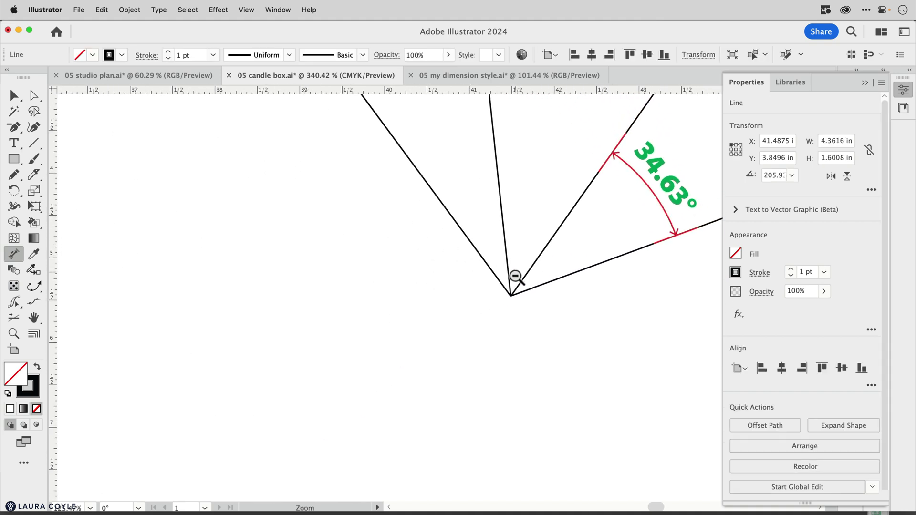
drag(587, 231, 417, 372)
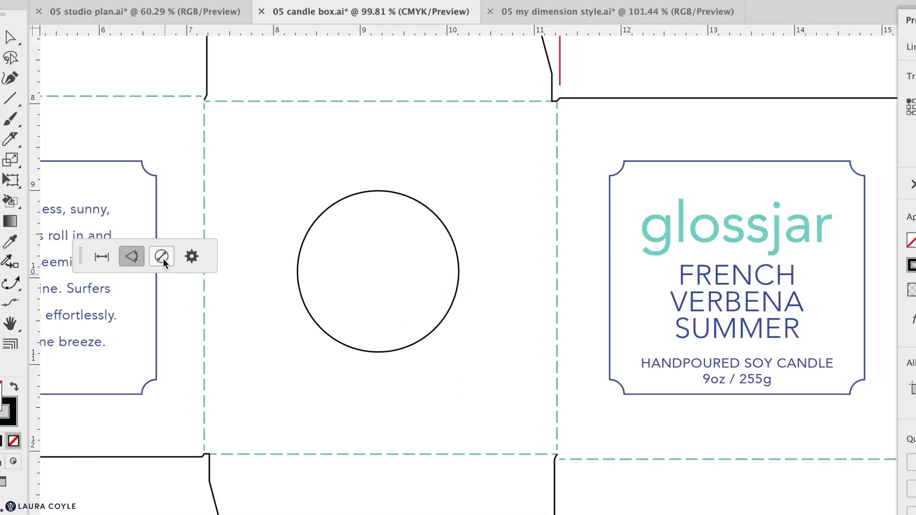
Replace a trial radius dimension with a ø 1.85 in diameter dimension across the circle.
click(162, 257)
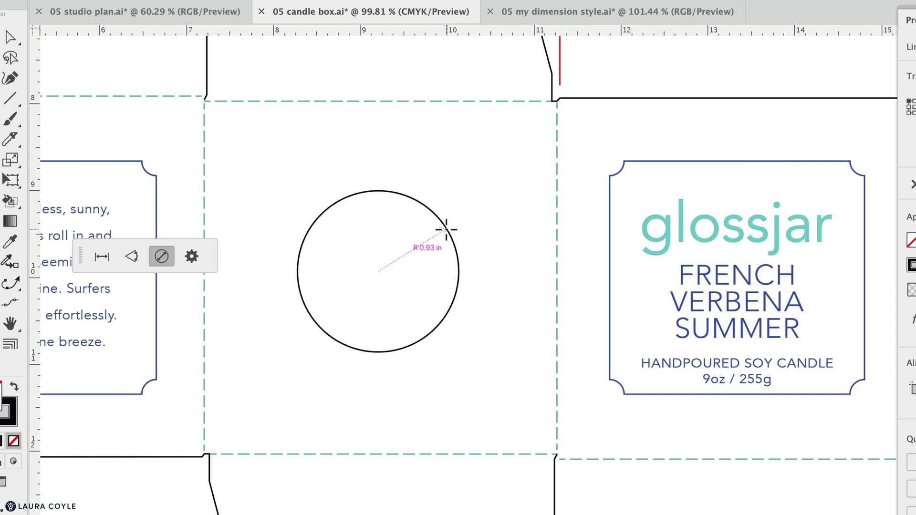
drag(445, 230, 497, 231)
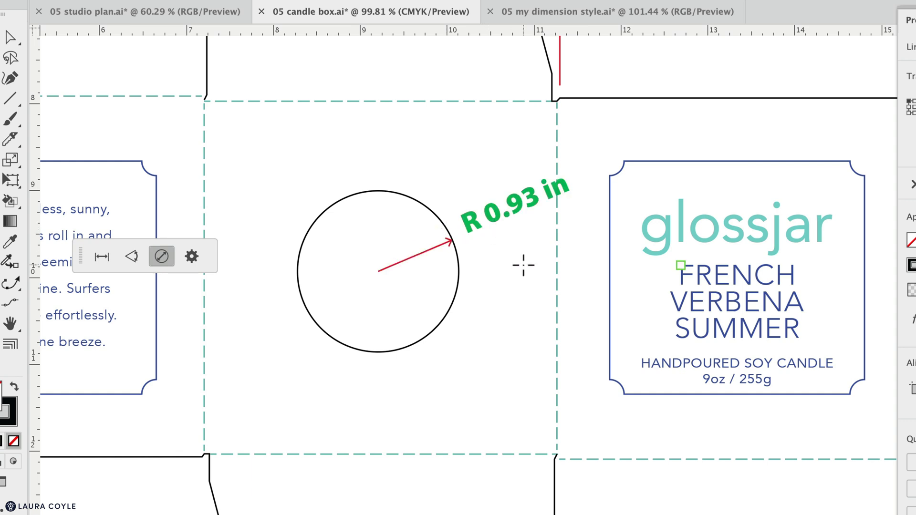
key(ctrl+z)
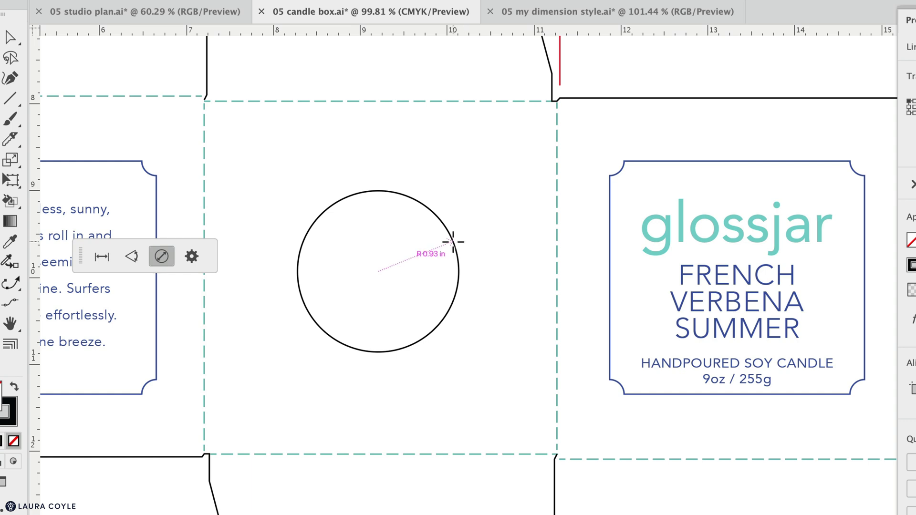
drag(452, 240, 395, 264)
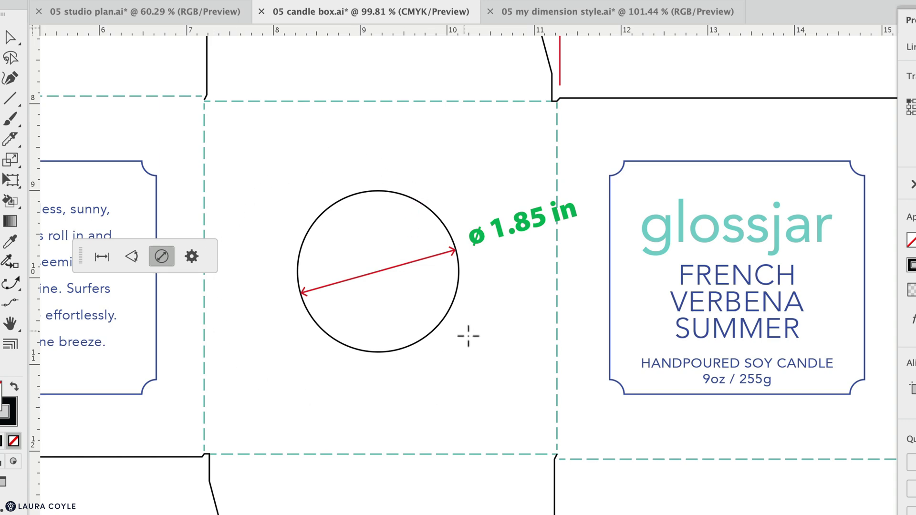
scroll(640, 159, down, 6)
drag(658, 248, 466, 306)
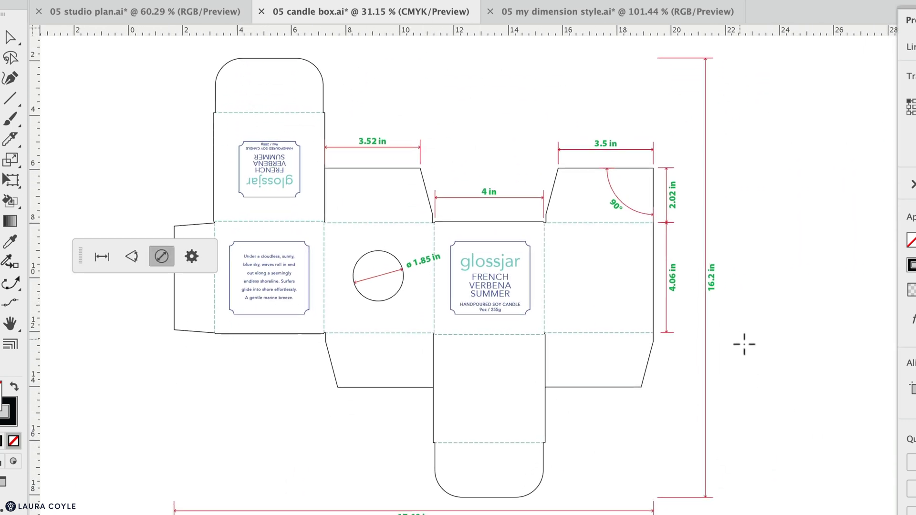